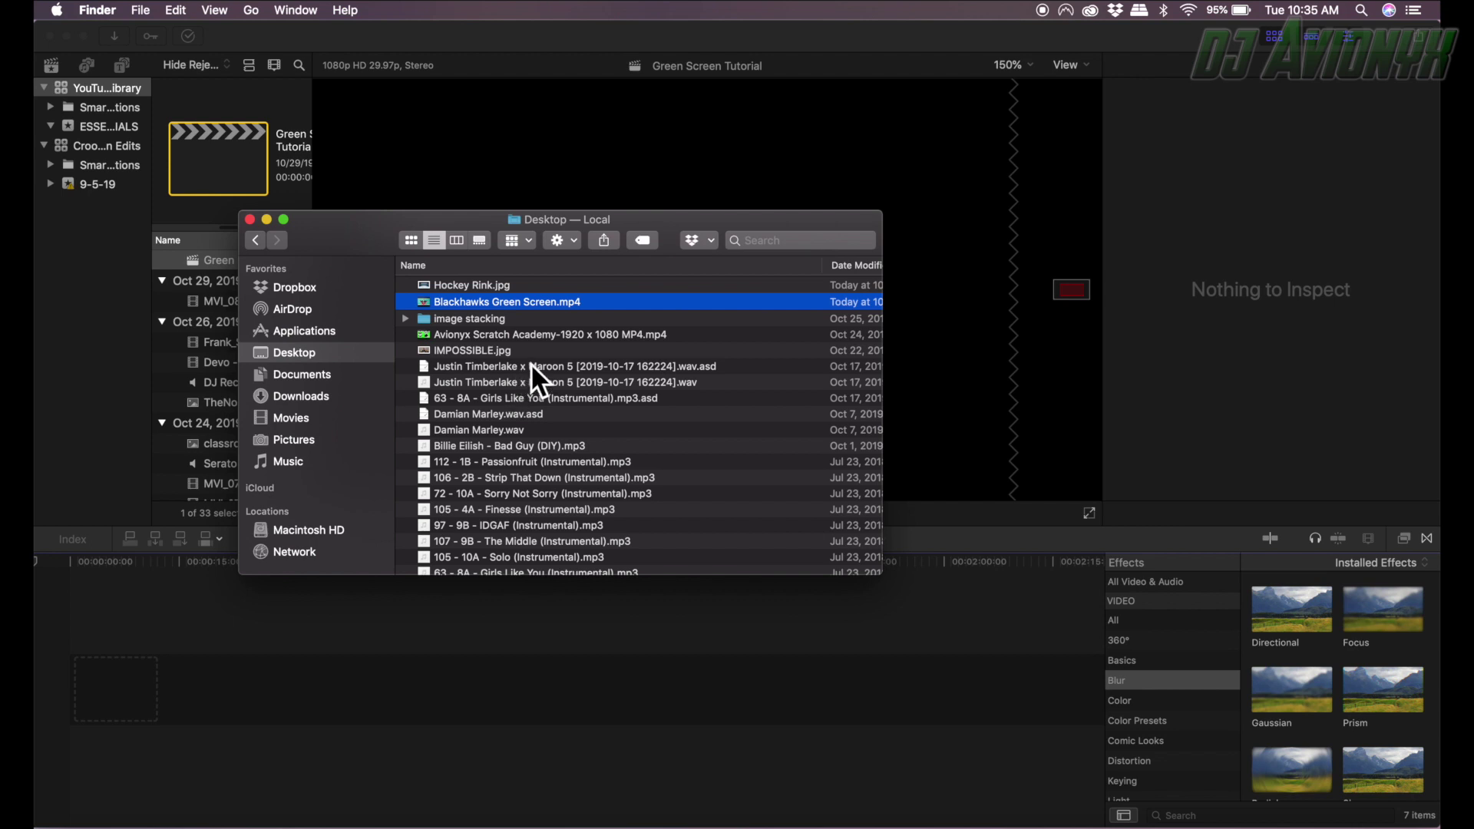
Preview the Blackhawks Green Screen.mp4 file from the Desktop folder, then close the preview.
{"action": "left_click", "coordinate": [486, 307]}
{"action": "left_click", "coordinate": [473, 309]}
{"action": "key", "text": "space"}
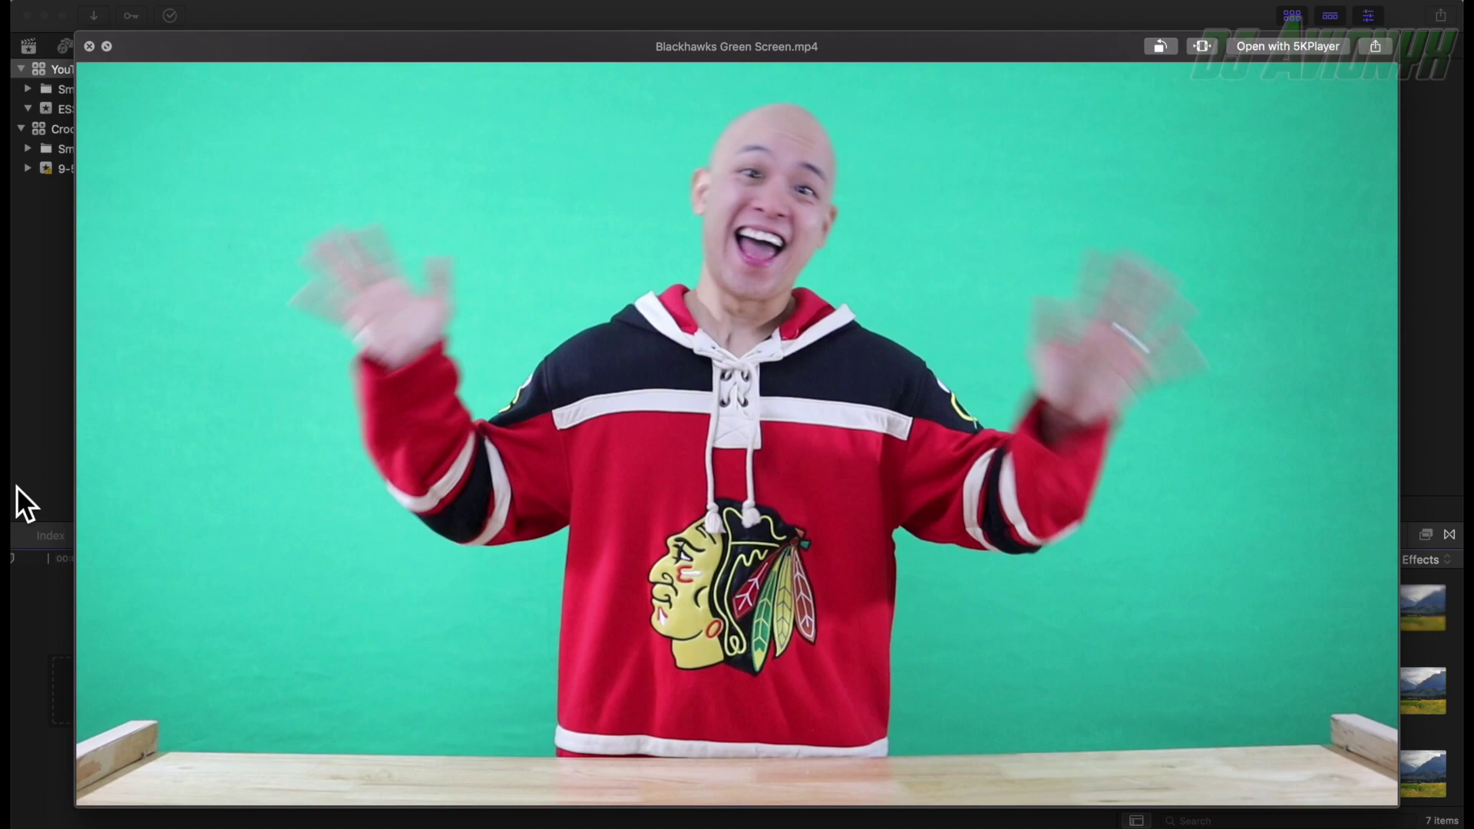
{"action": "key", "text": "space"}
{"action": "left_click", "coordinate": [416, 37]}
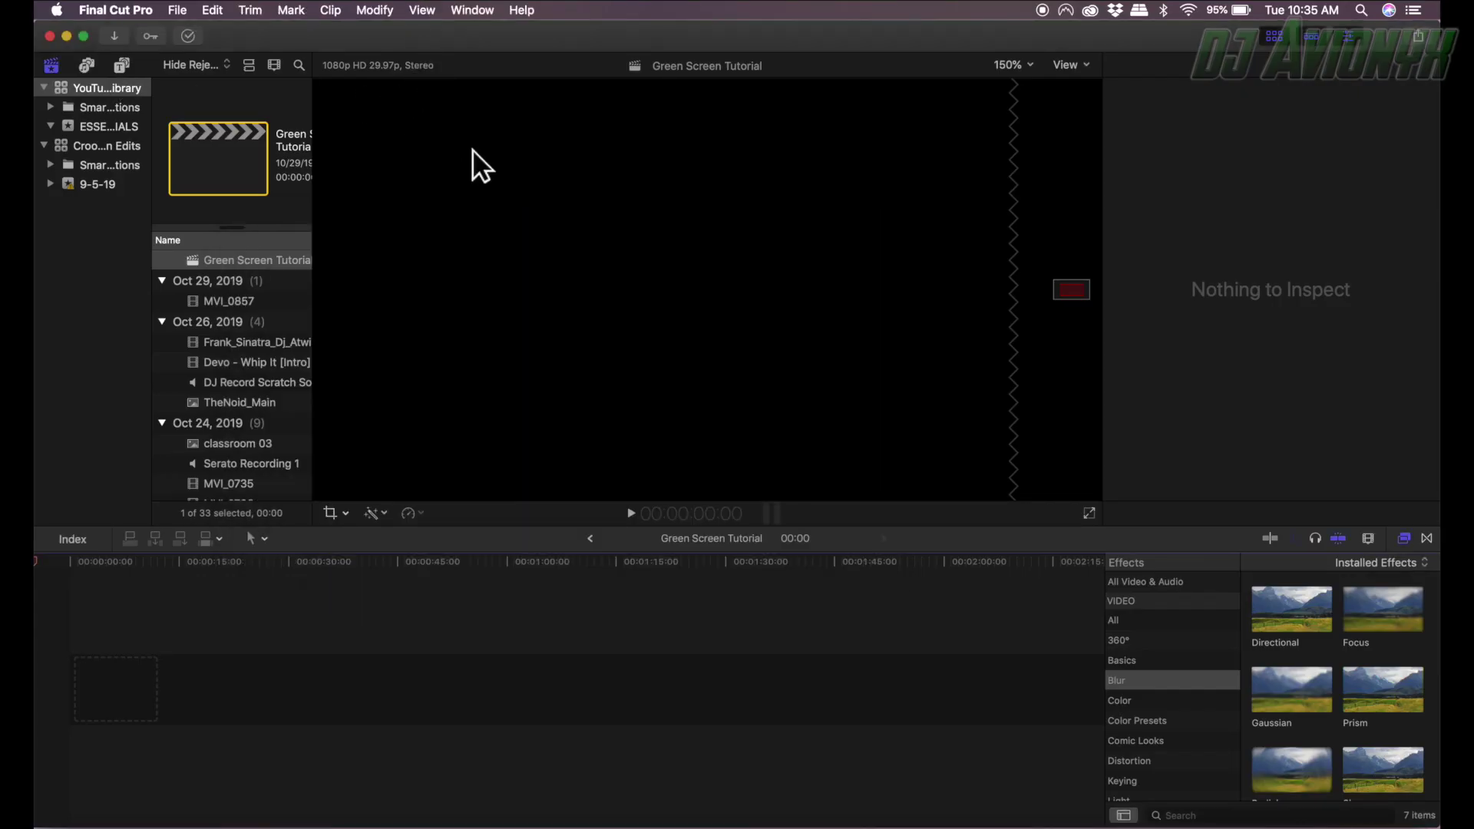
Add Blackhawks Green Screen.mp4 from the Desktop folder to the start of the empty Green Screen Tutorial timeline.
{"action": "left_click", "coordinate": [46, 812]}
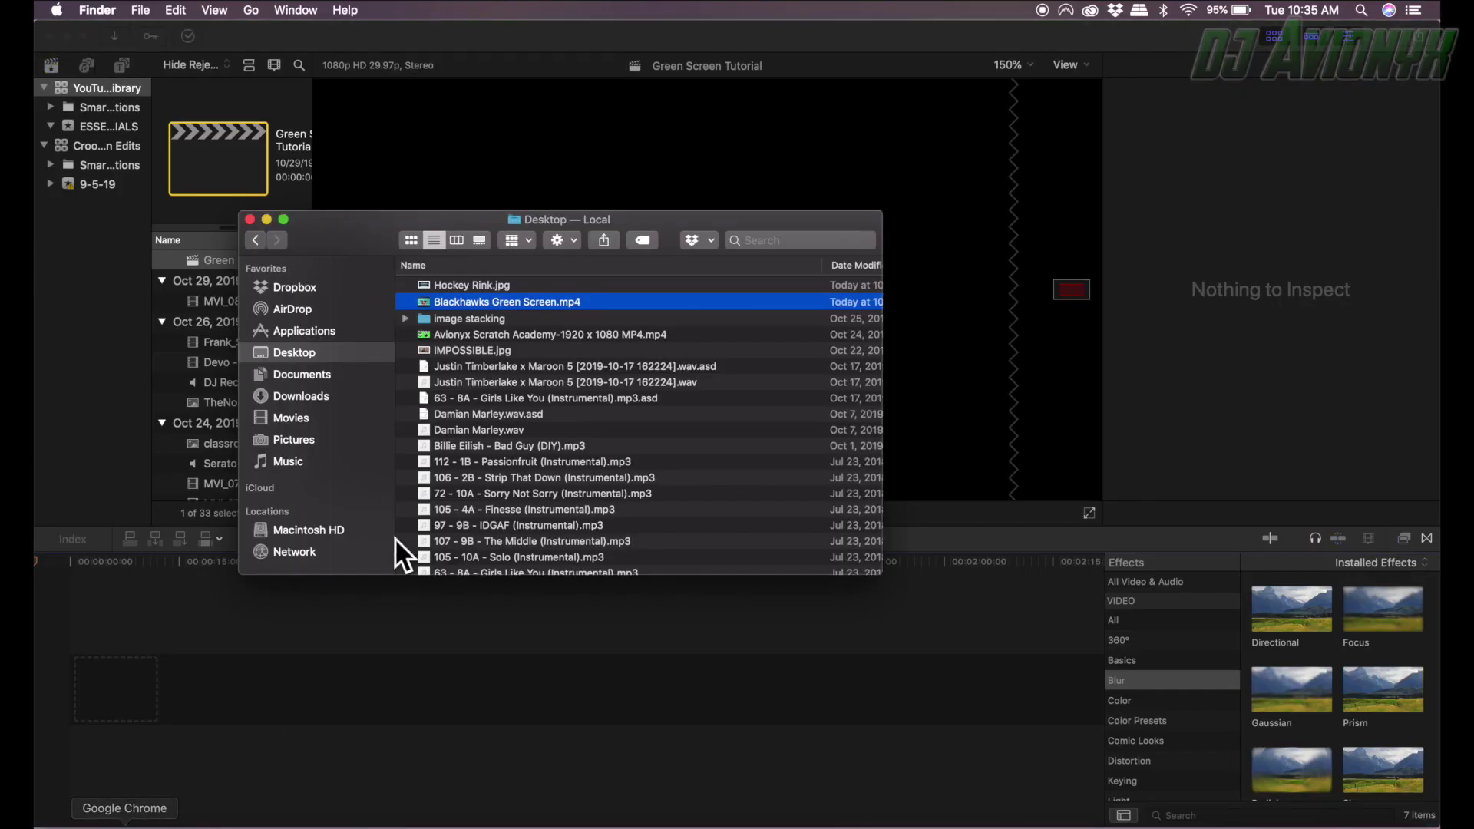
{"action": "left_click", "coordinate": [457, 298]}
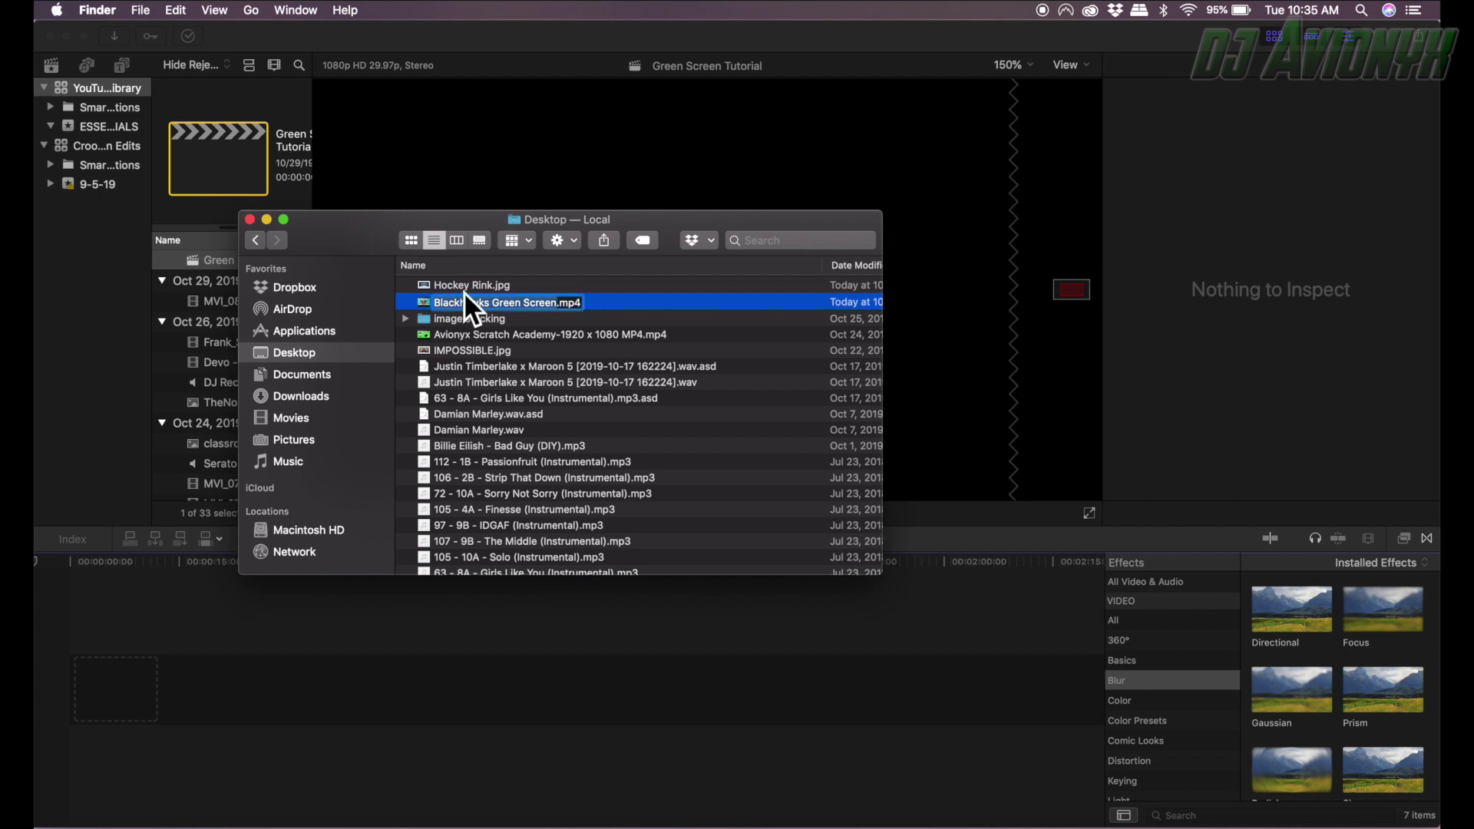
{"action": "left_click", "coordinate": [451, 290]}
{"action": "left_click", "coordinate": [485, 307]}
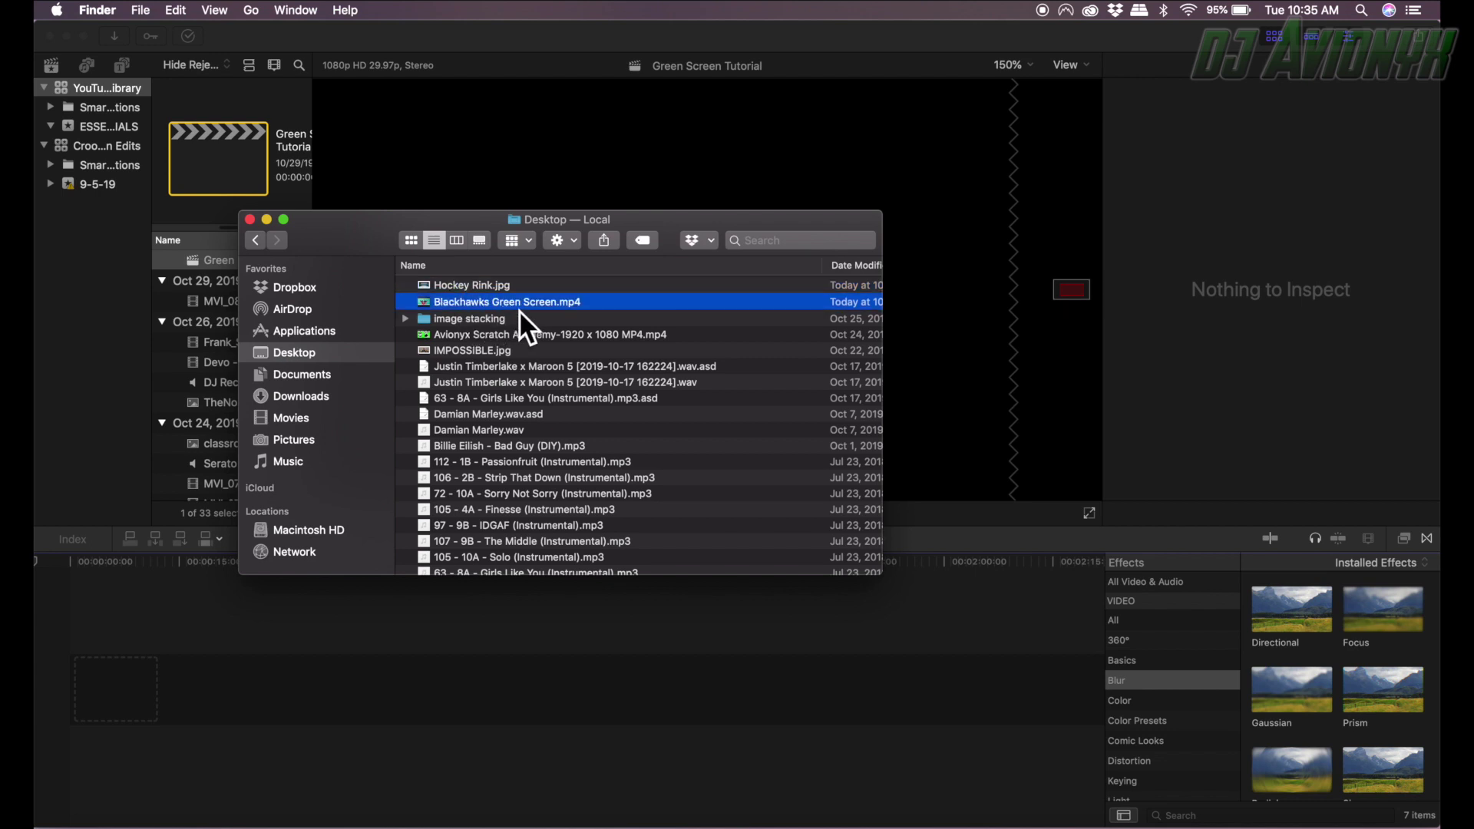
{"action": "left_click_drag", "start_coordinate": [516, 304], "coordinate": [204, 659]}
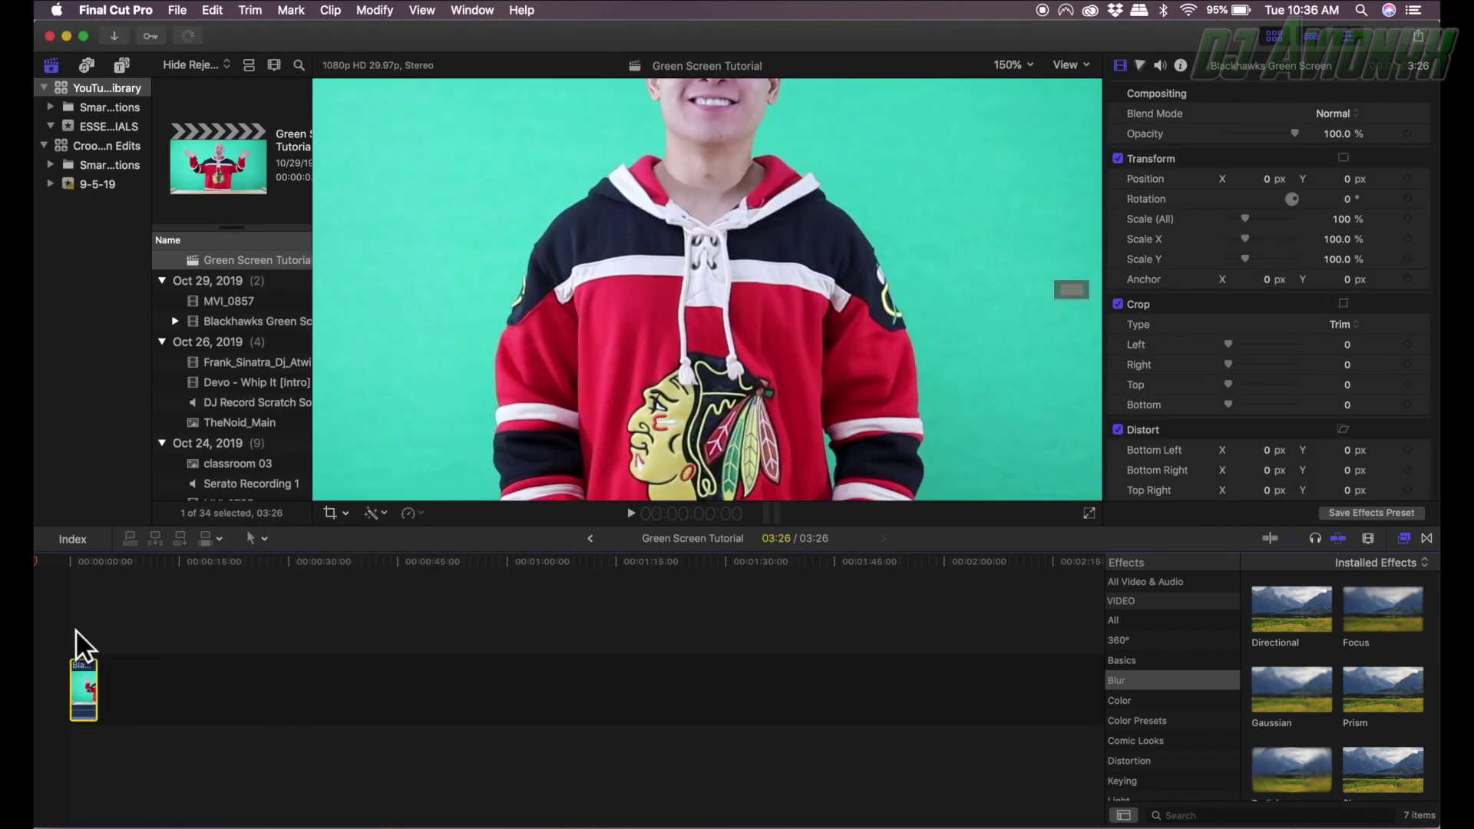
Fit the clip to the timeline width, set the viewer zoom to Fit, and play the clip from the start.
{"action": "key", "text": "shift+z"}
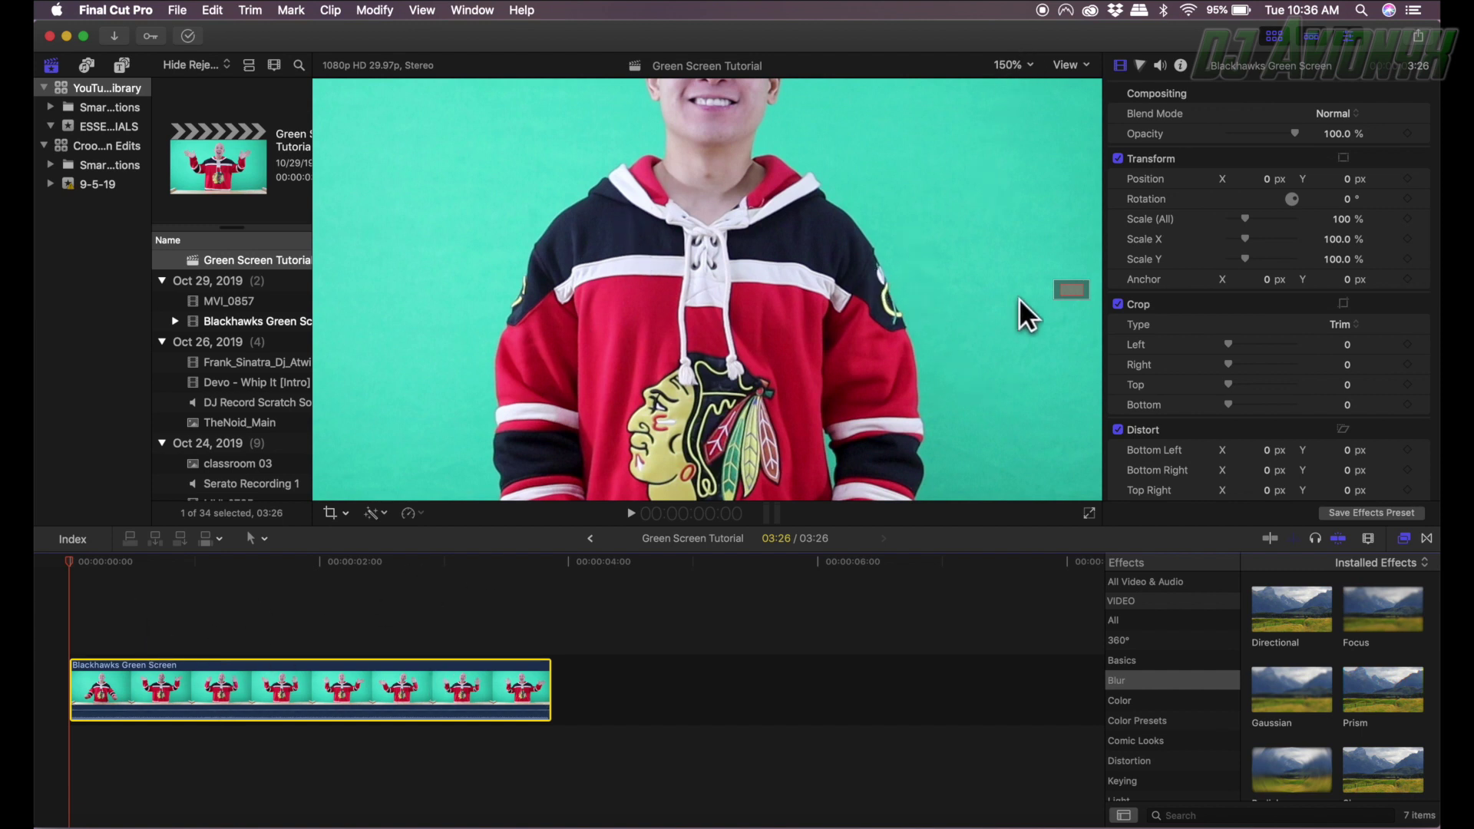
{"action": "left_click", "coordinate": [1023, 66]}
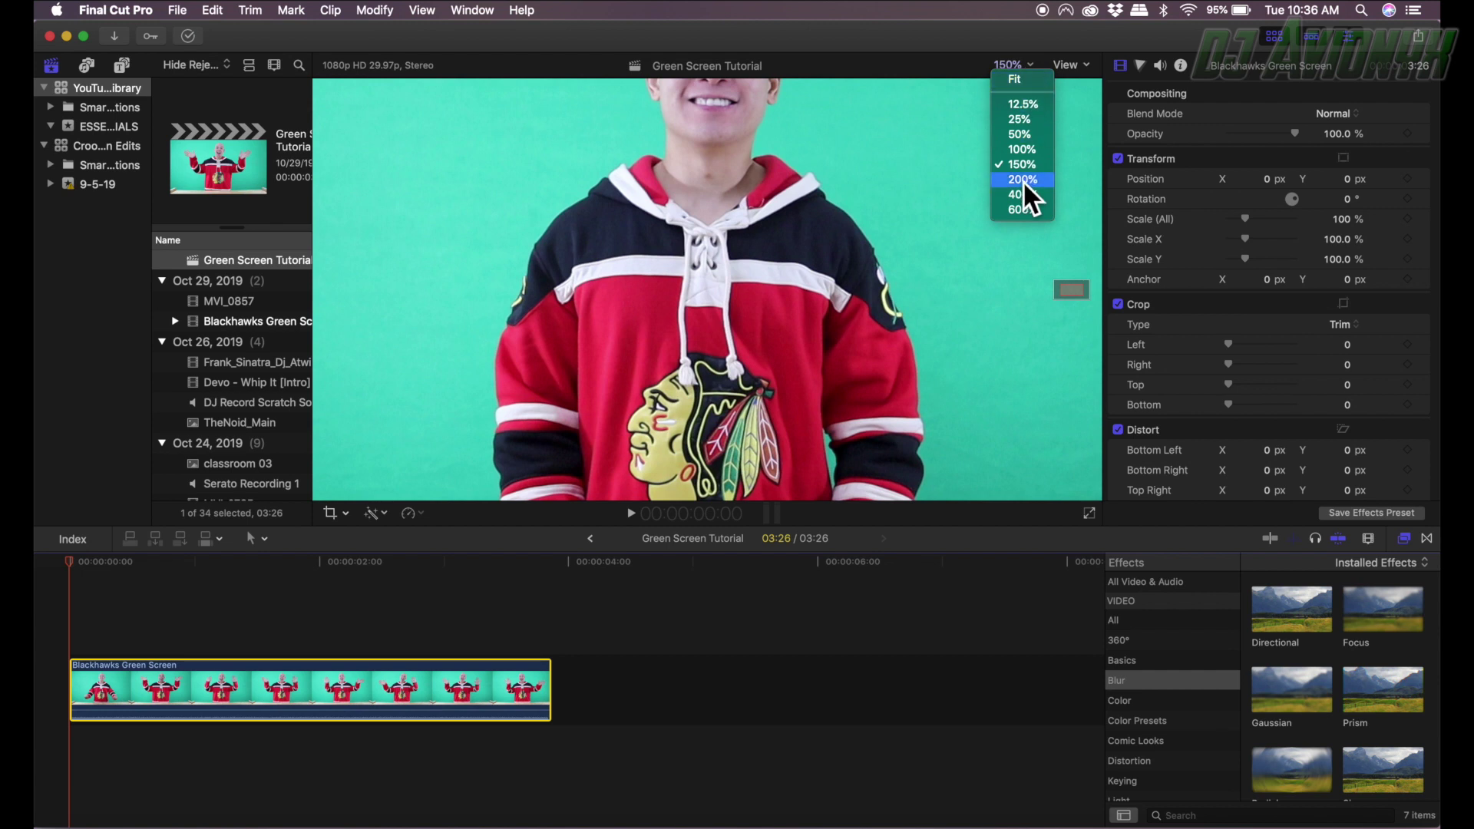
{"action": "left_click", "coordinate": [1020, 80]}
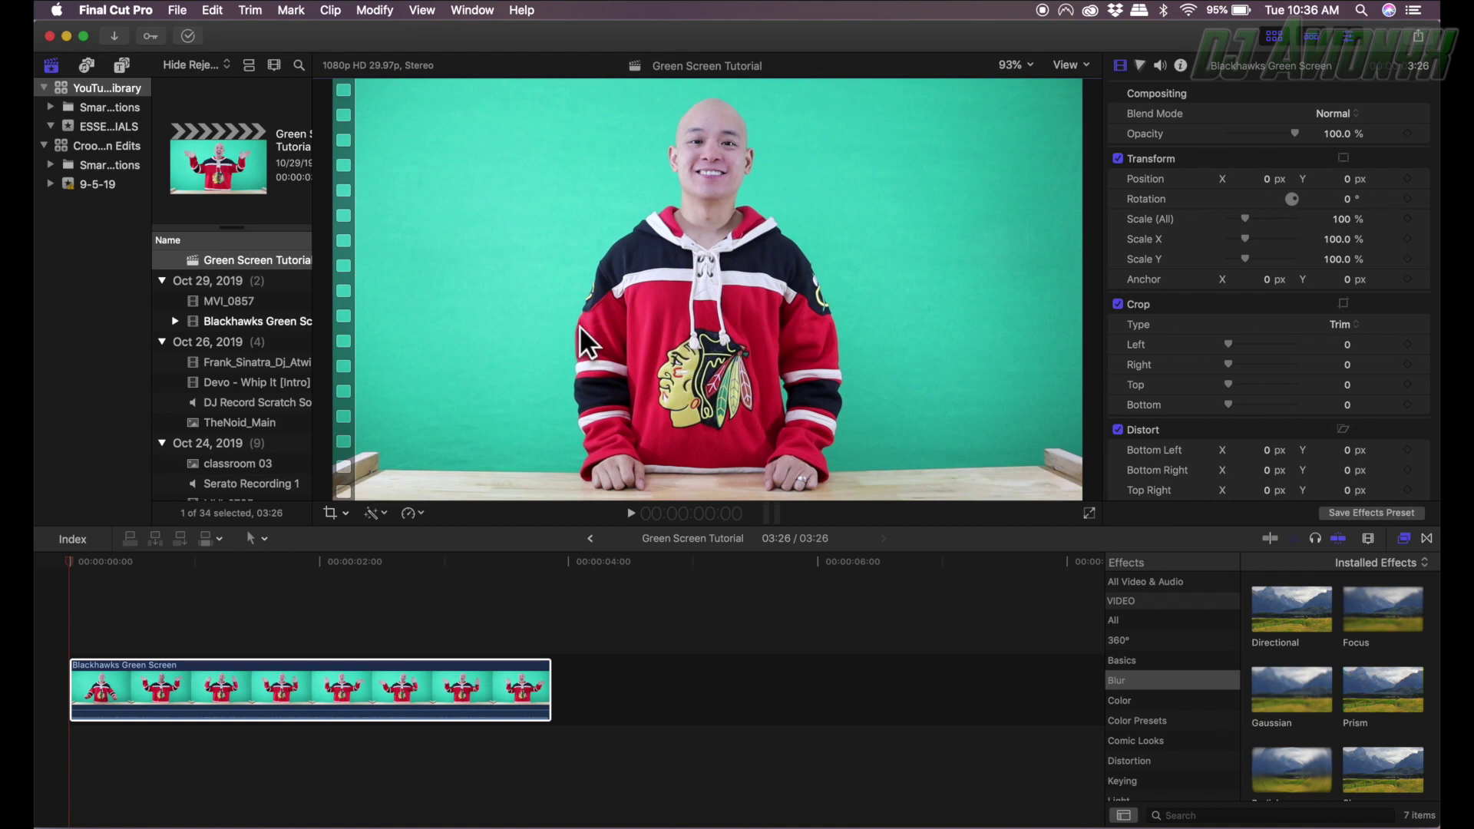
{"action": "left_click", "coordinate": [72, 635]}
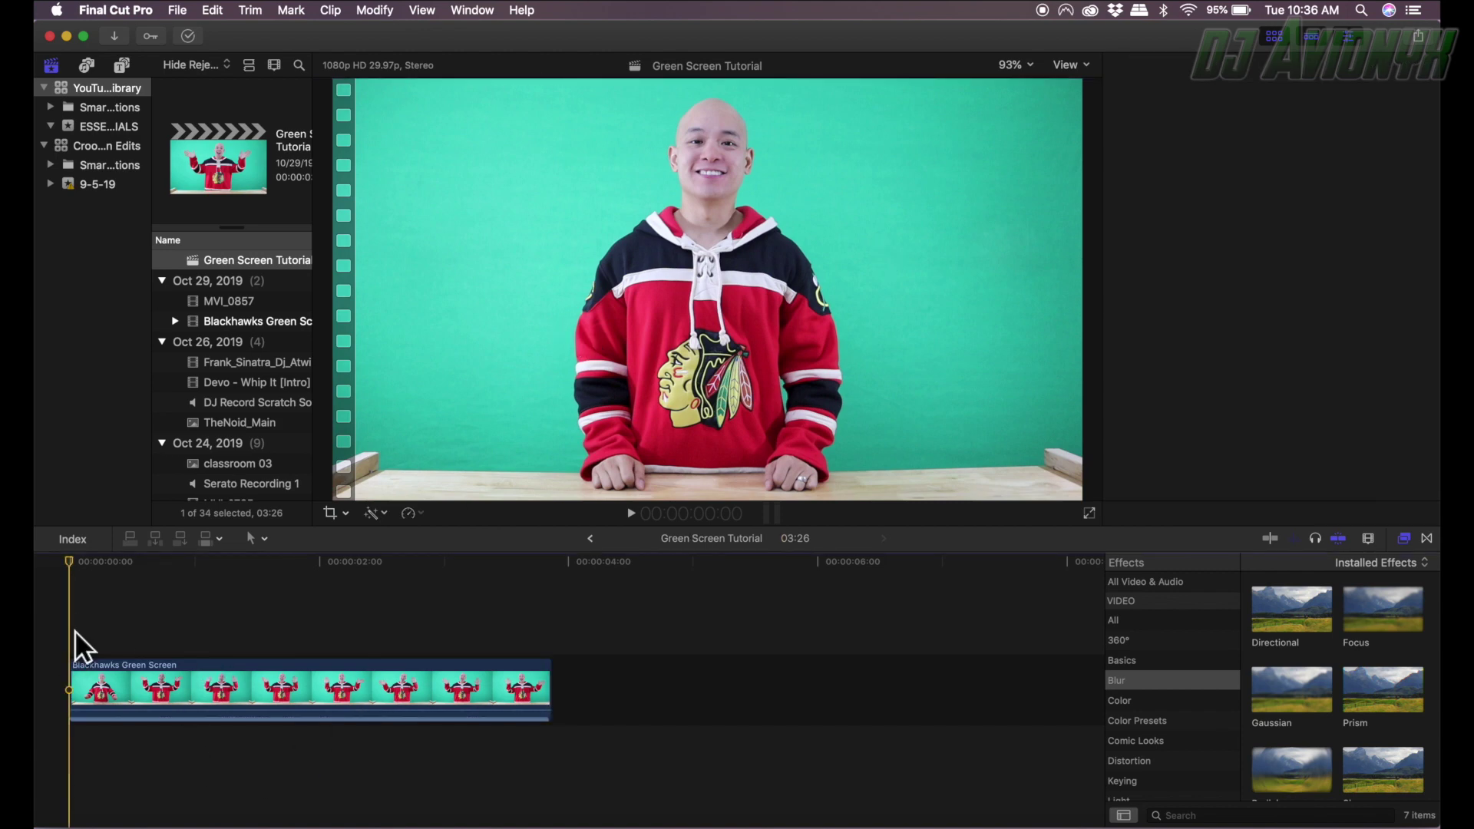
{"action": "key", "text": "space"}
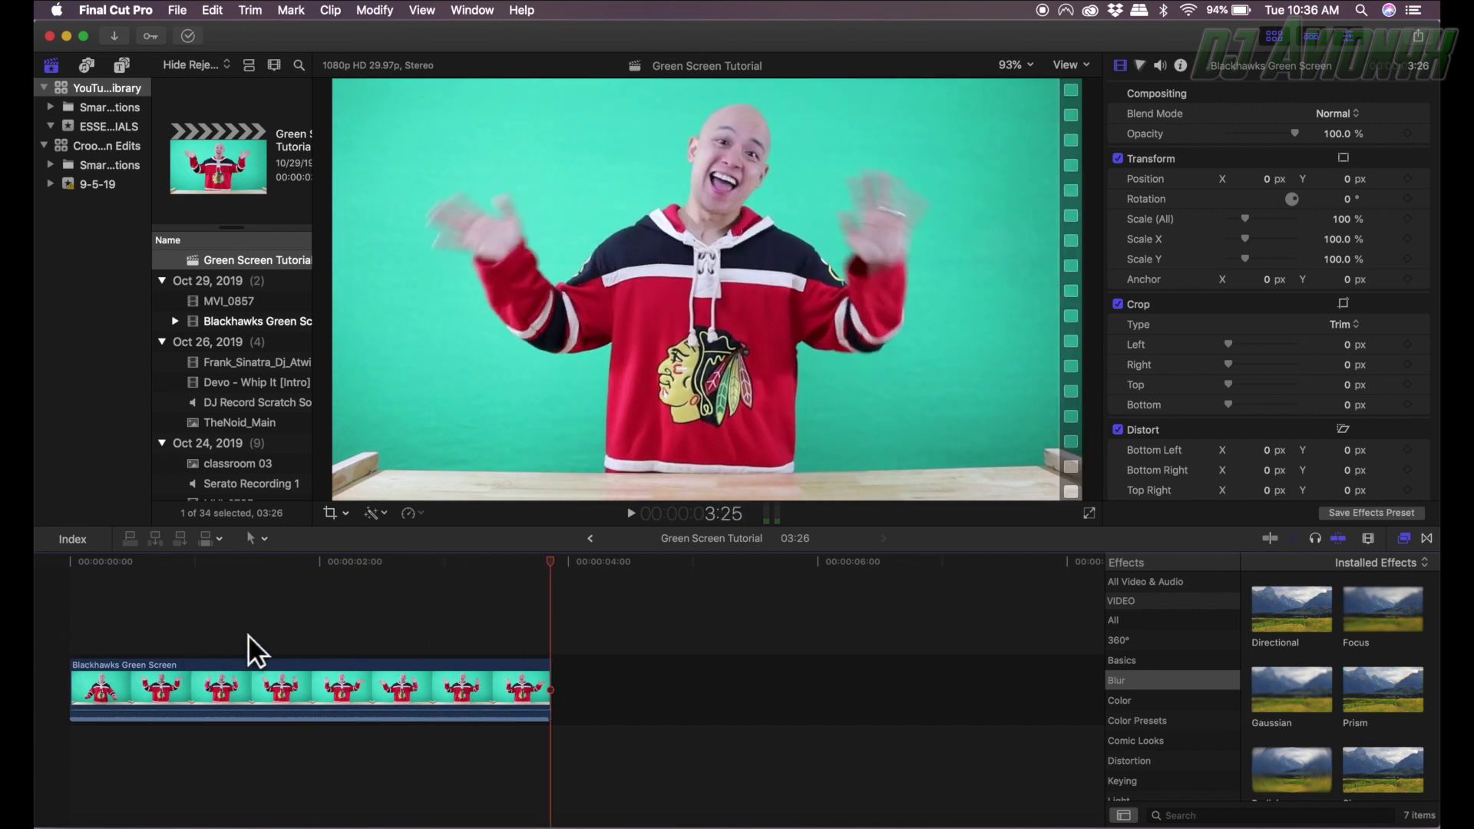
Scale the green screen clip to 118% and set its Y position to -89.2 px.
{"action": "left_click", "coordinate": [249, 675]}
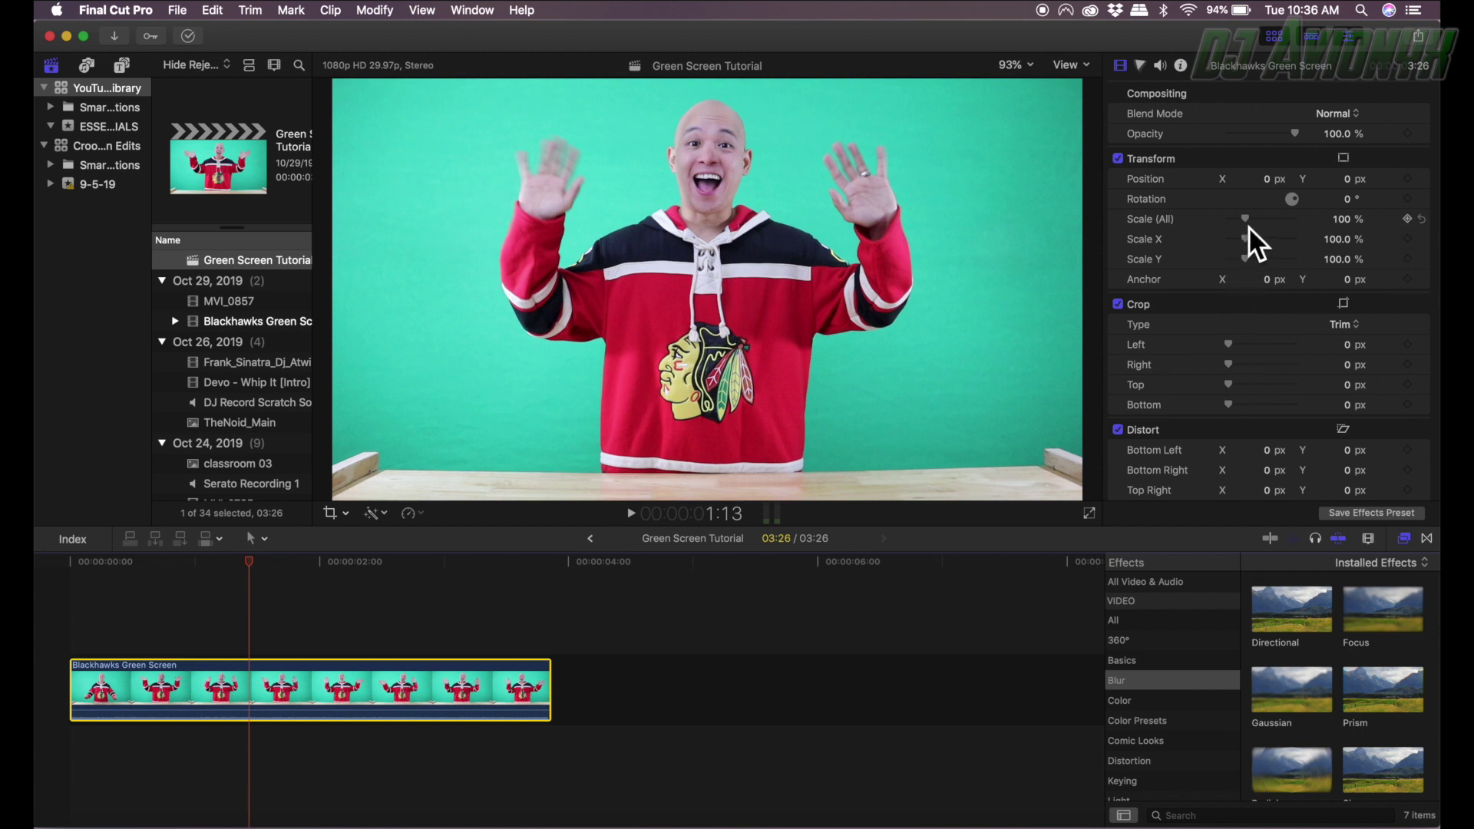
{"action": "left_click_drag", "start_coordinate": [1245, 218], "coordinate": [1247, 217]}
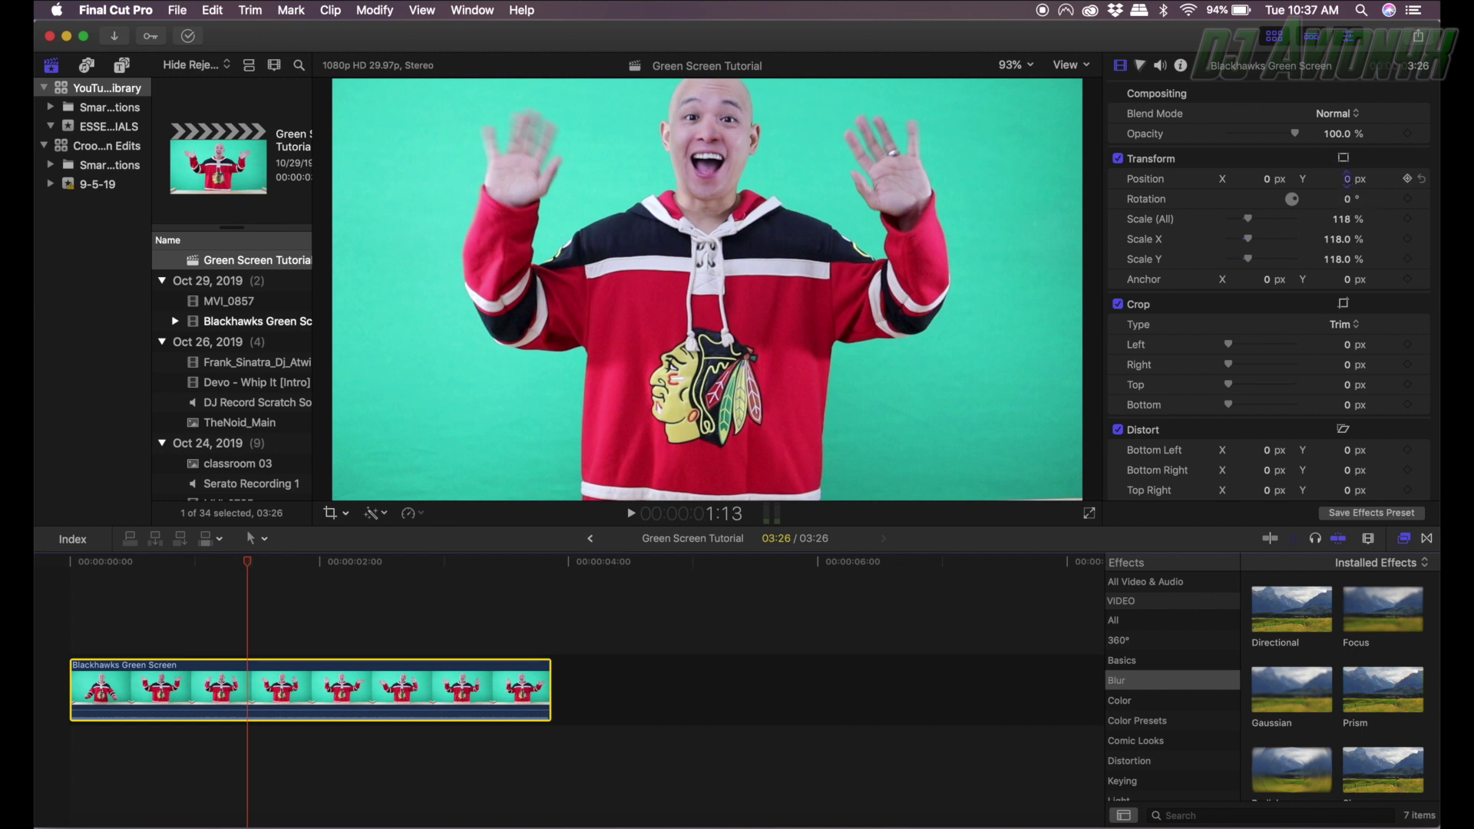
{"action": "left_click_drag", "start_coordinate": [1344, 179], "coordinate": [1345, 174]}
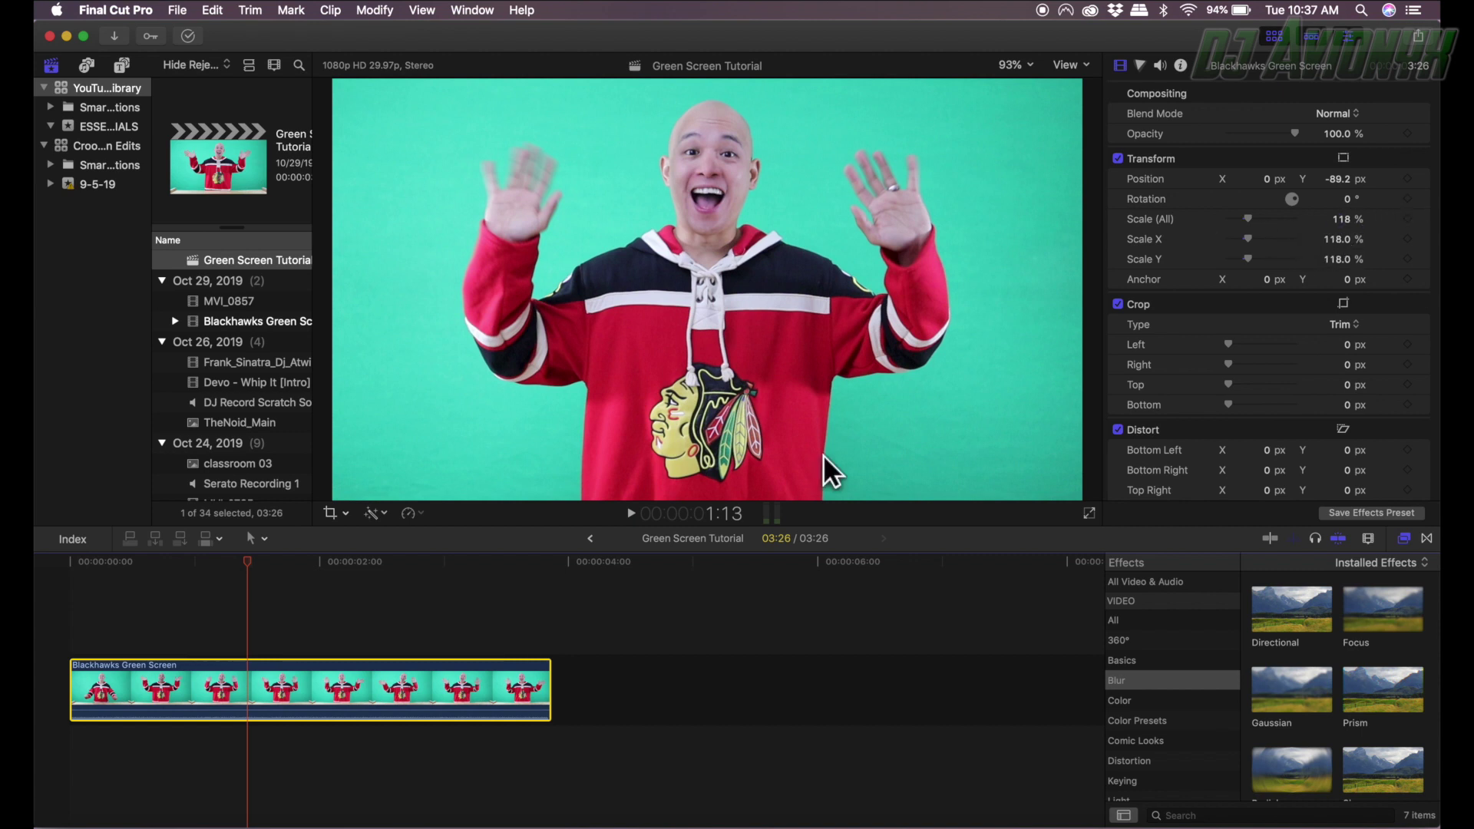
Play the reframed green screen clip from the beginning to check its framing.
{"action": "left_click_drag", "start_coordinate": [247, 566], "coordinate": [42, 602]}
{"action": "key", "text": "space"}
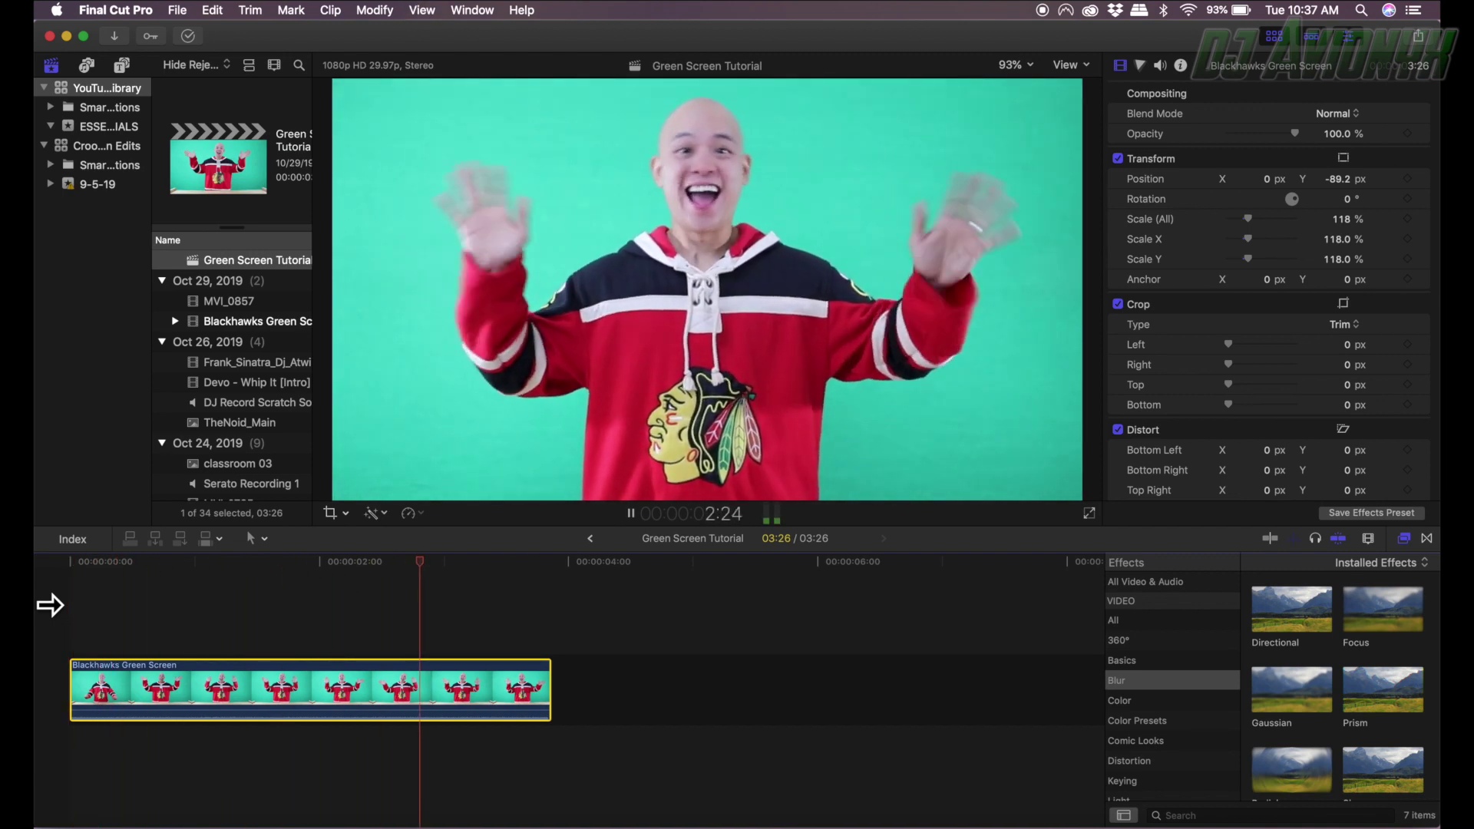
{"action": "left_click", "coordinate": [79, 689]}
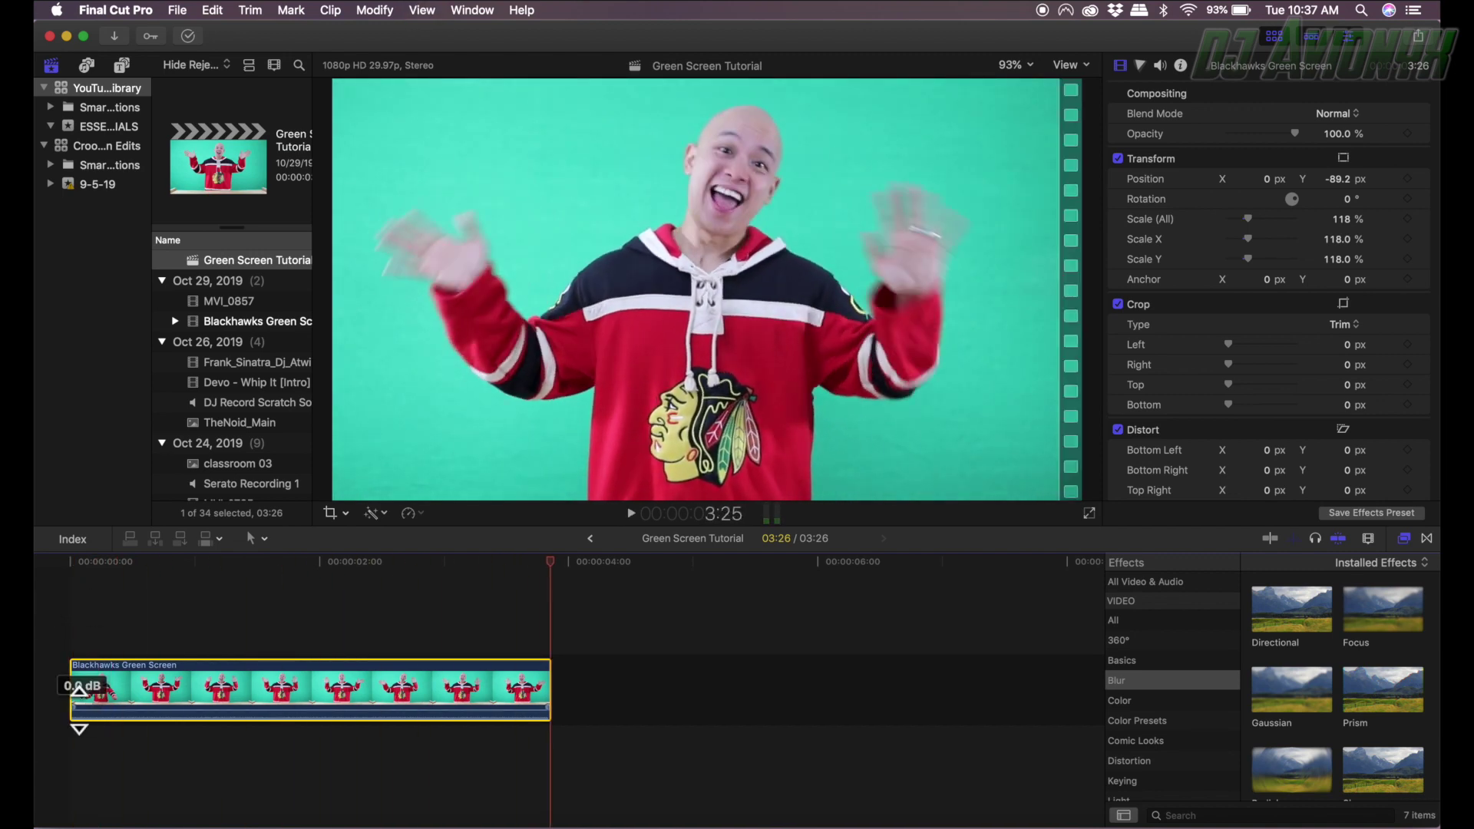
Place Hockey Rink.jpg from the Desktop folder beneath the green screen clip and trim it to end with that clip.
{"action": "left_click", "coordinate": [86, 826]}
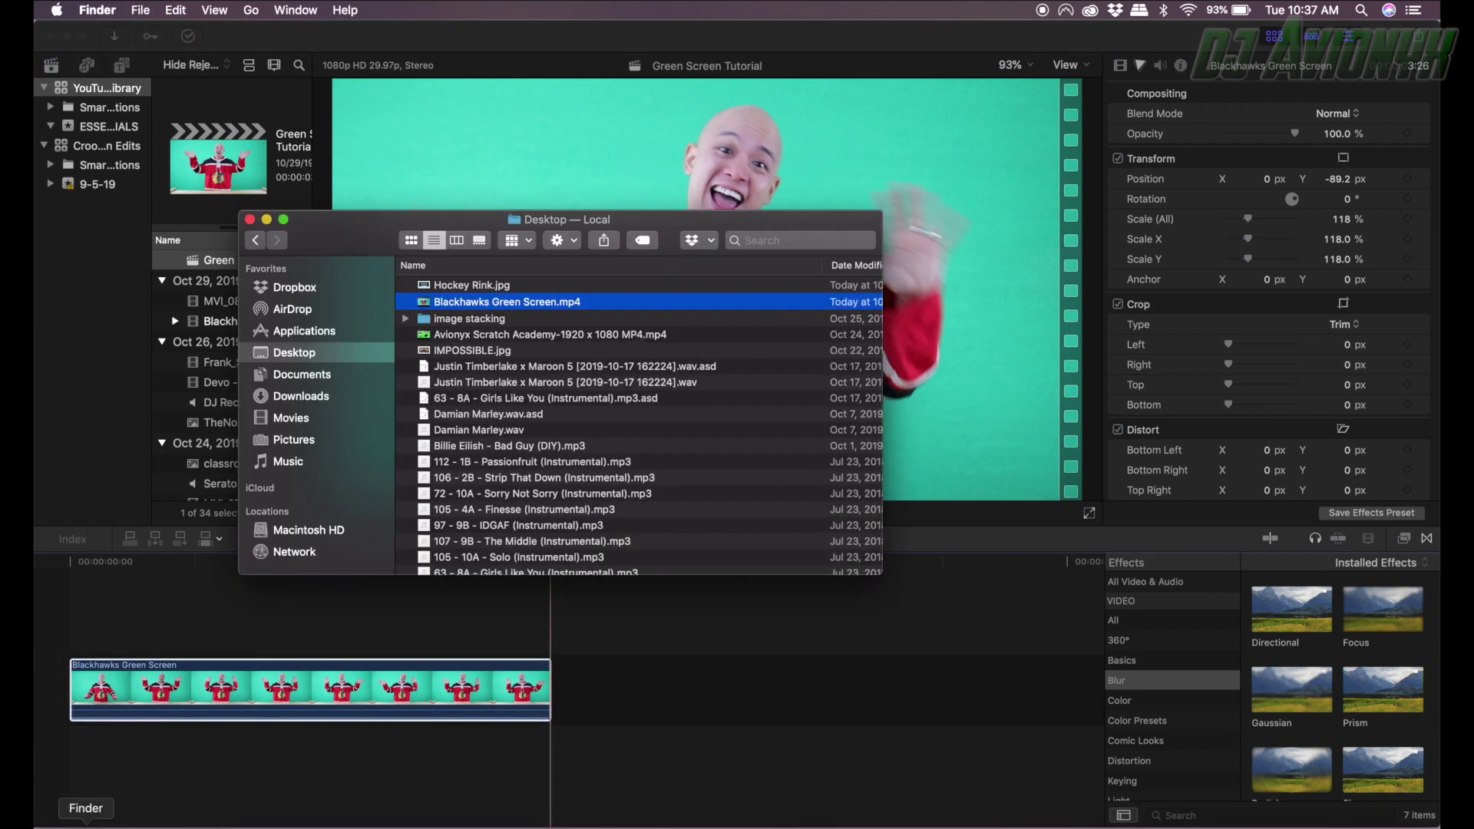
{"action": "left_click", "coordinate": [446, 288]}
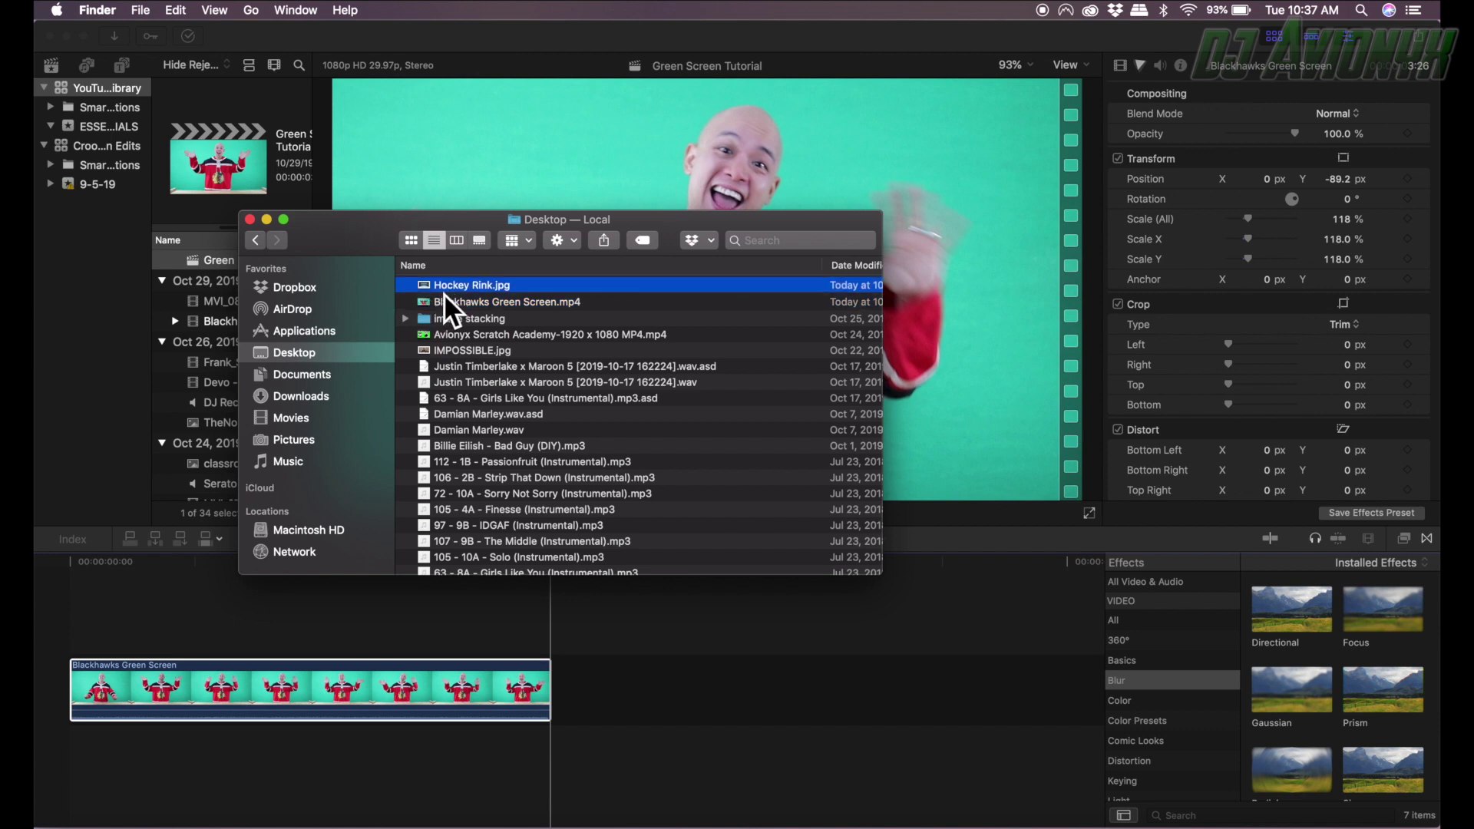
{"action": "left_click_drag", "start_coordinate": [429, 296], "coordinate": [69, 775]}
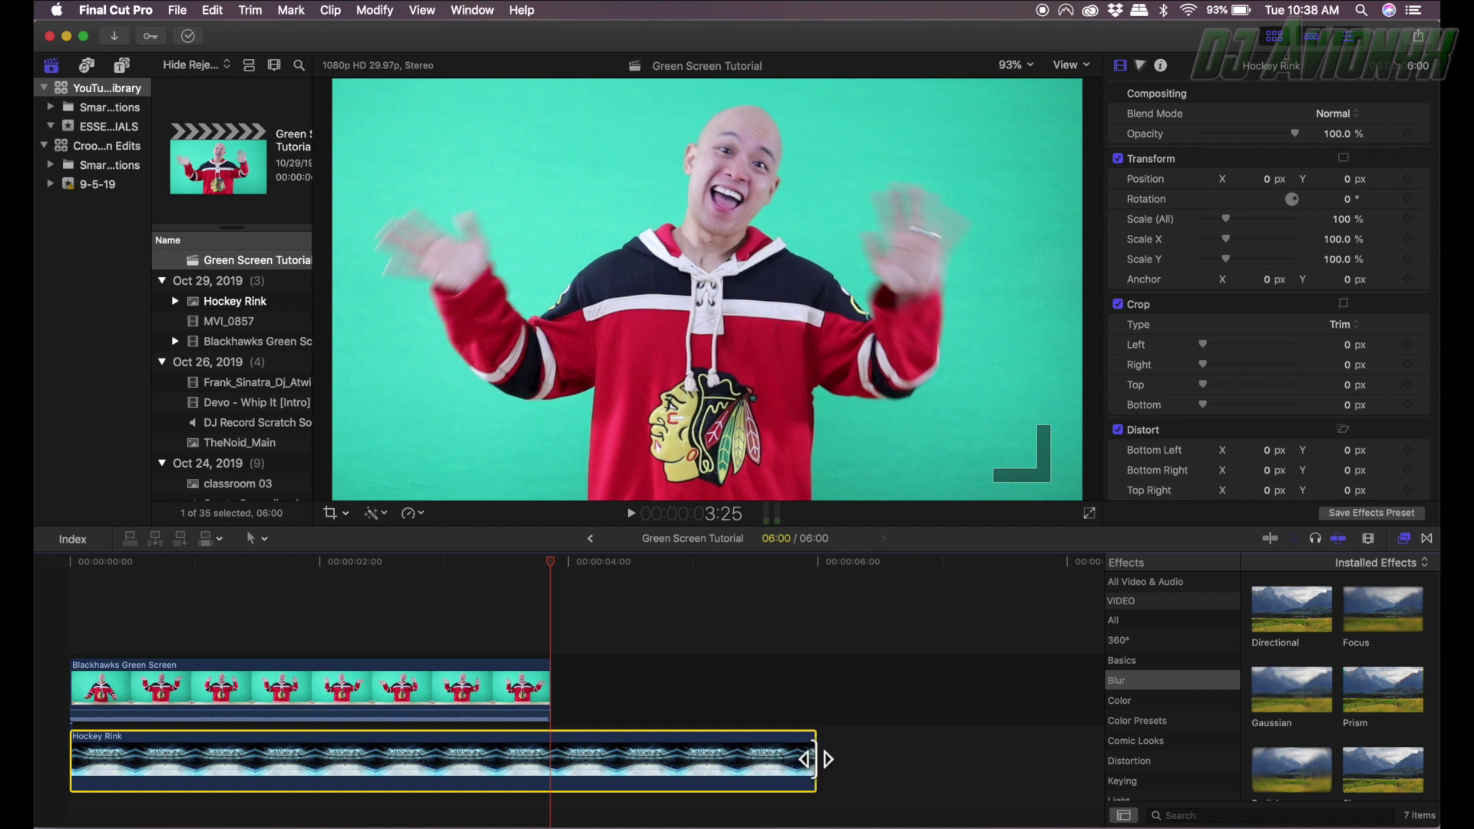
{"action": "left_click_drag", "start_coordinate": [815, 759], "coordinate": [553, 774]}
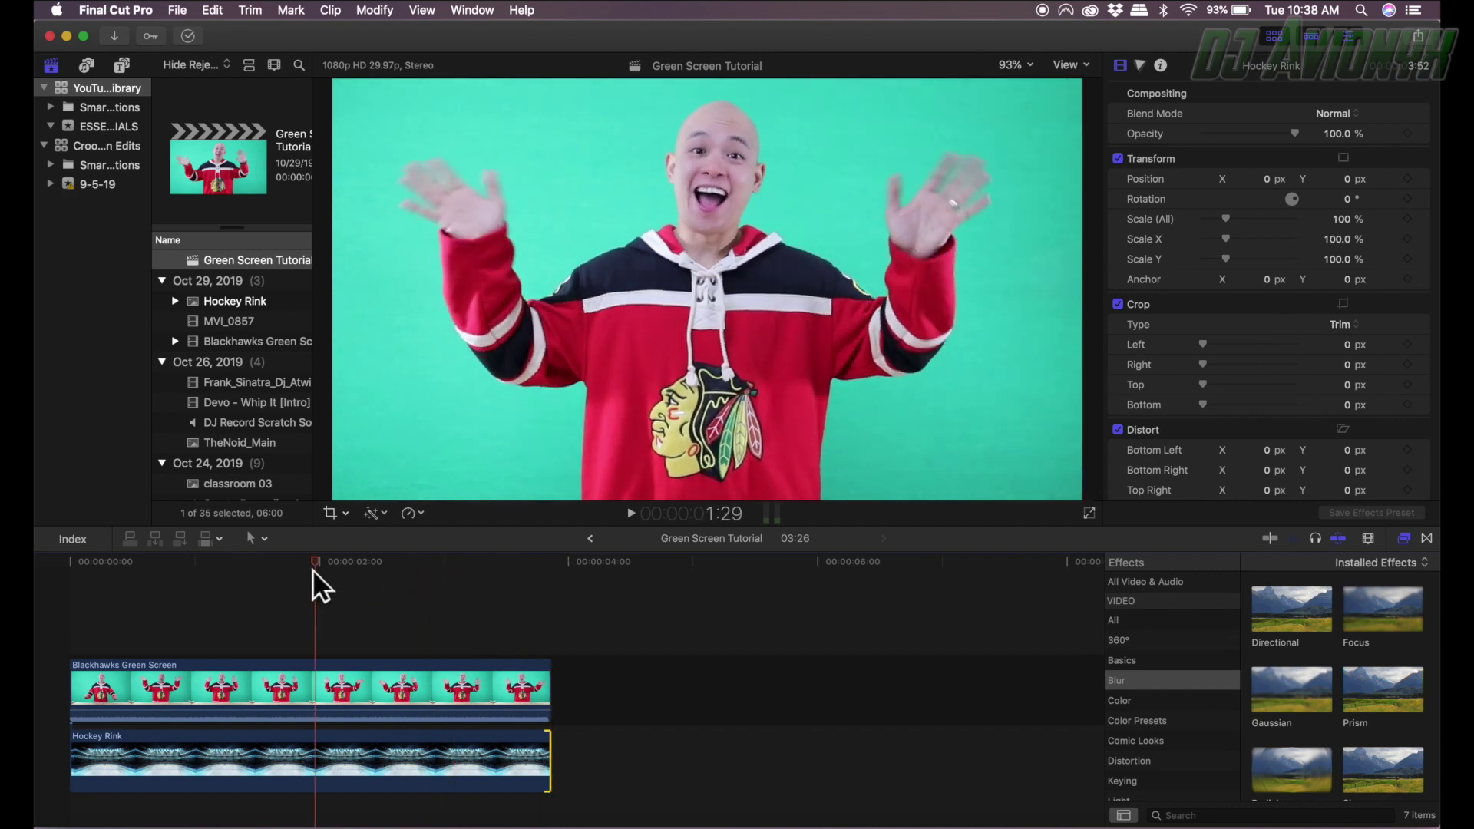
{"action": "key", "text": "space"}
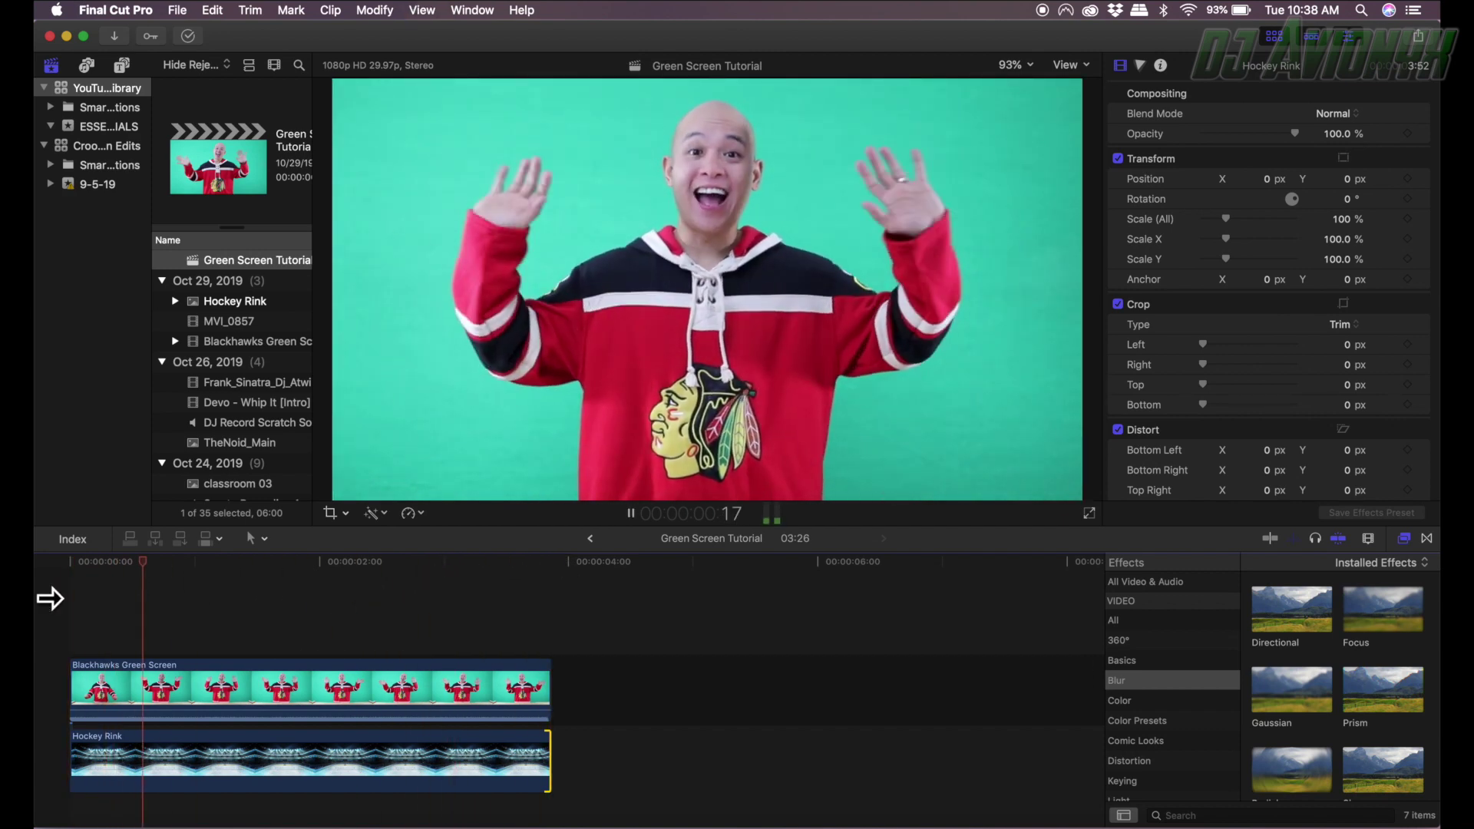
{"action": "key", "text": "space"}
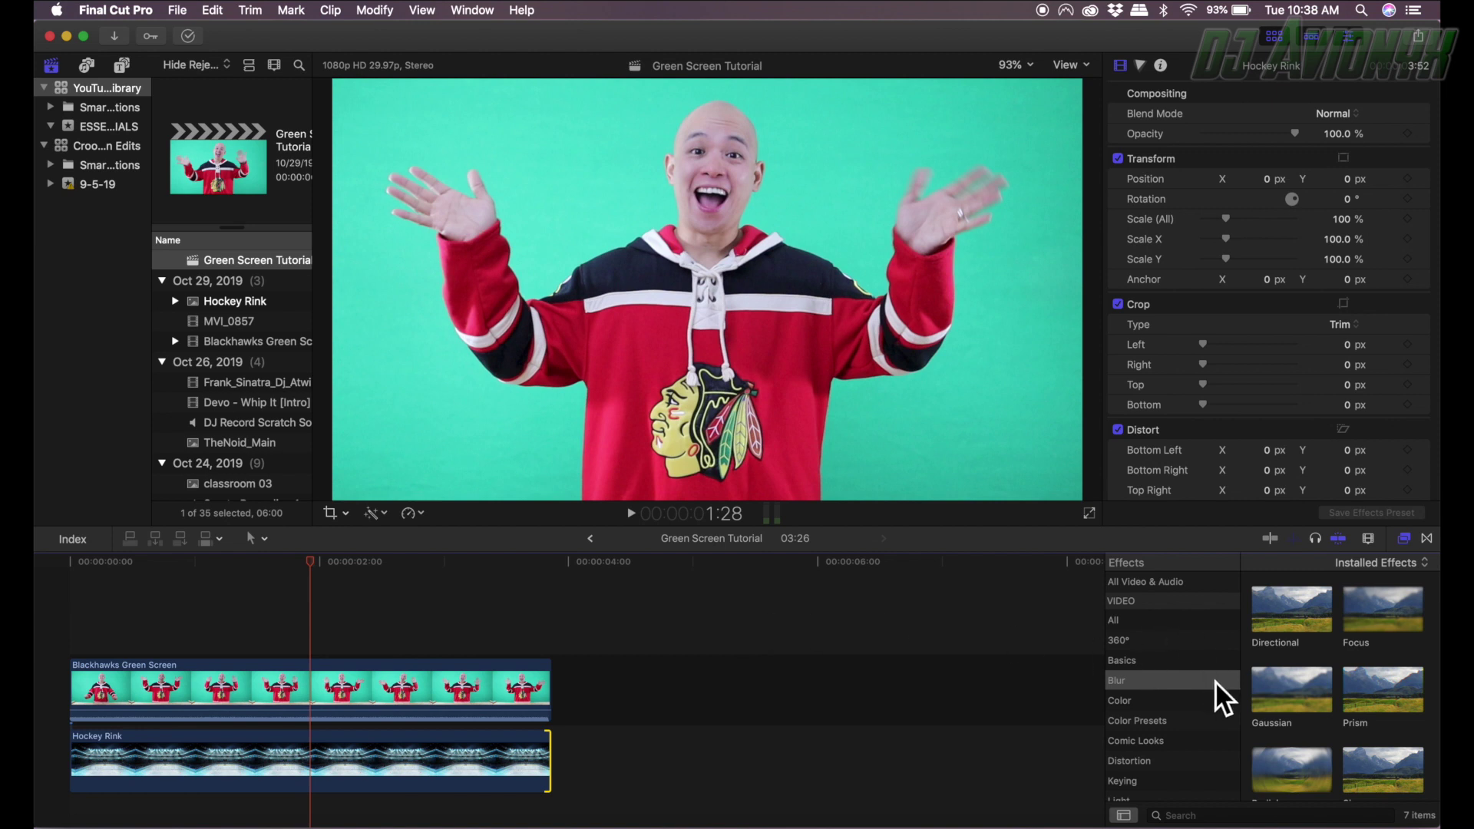
Search all video effects for "keyer" and apply the Keyer effect to the Blackhawks Green Screen clip.
{"action": "left_click", "coordinate": [1404, 539]}
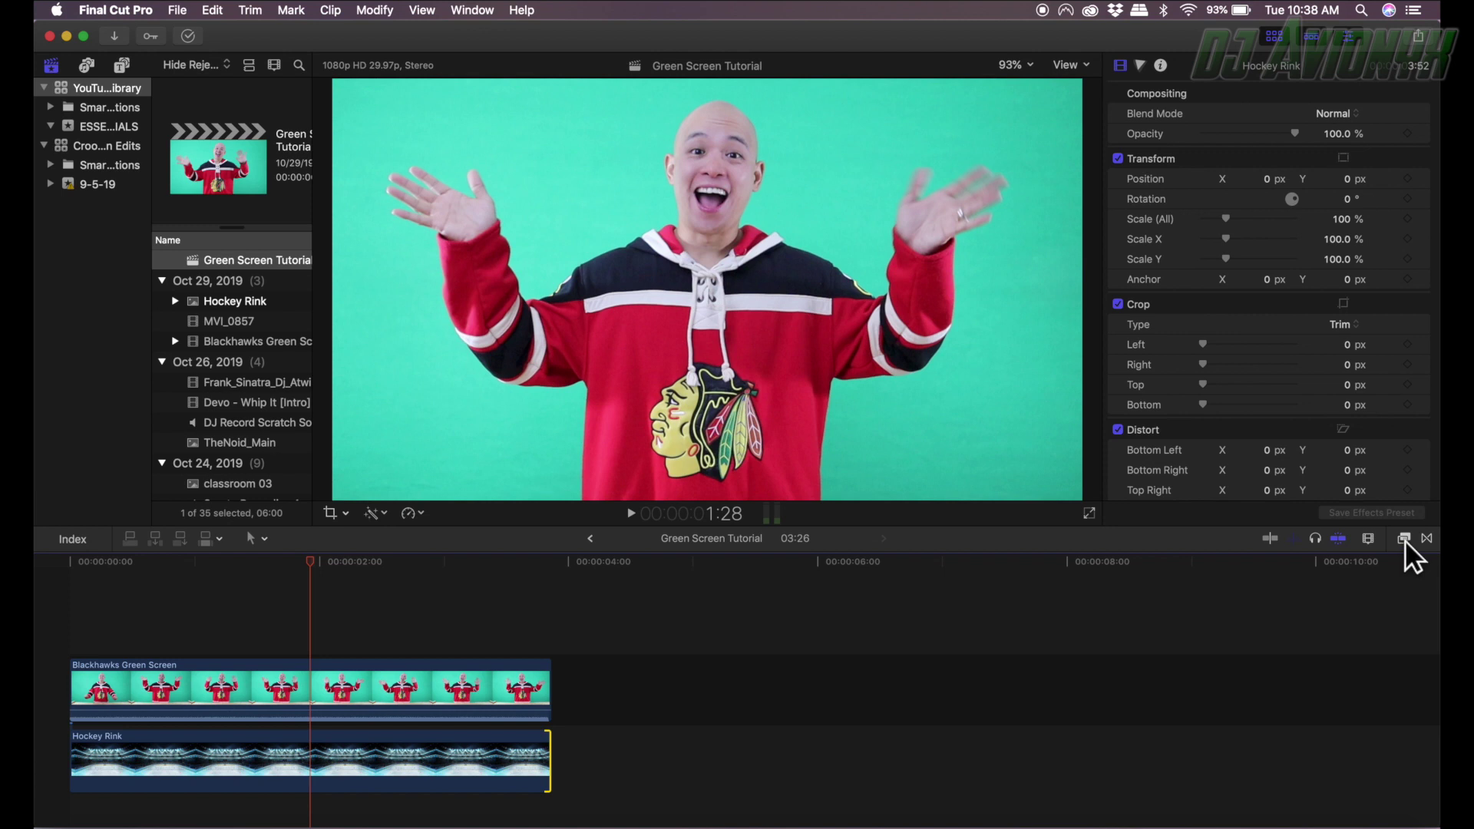
{"action": "left_click", "coordinate": [1405, 539]}
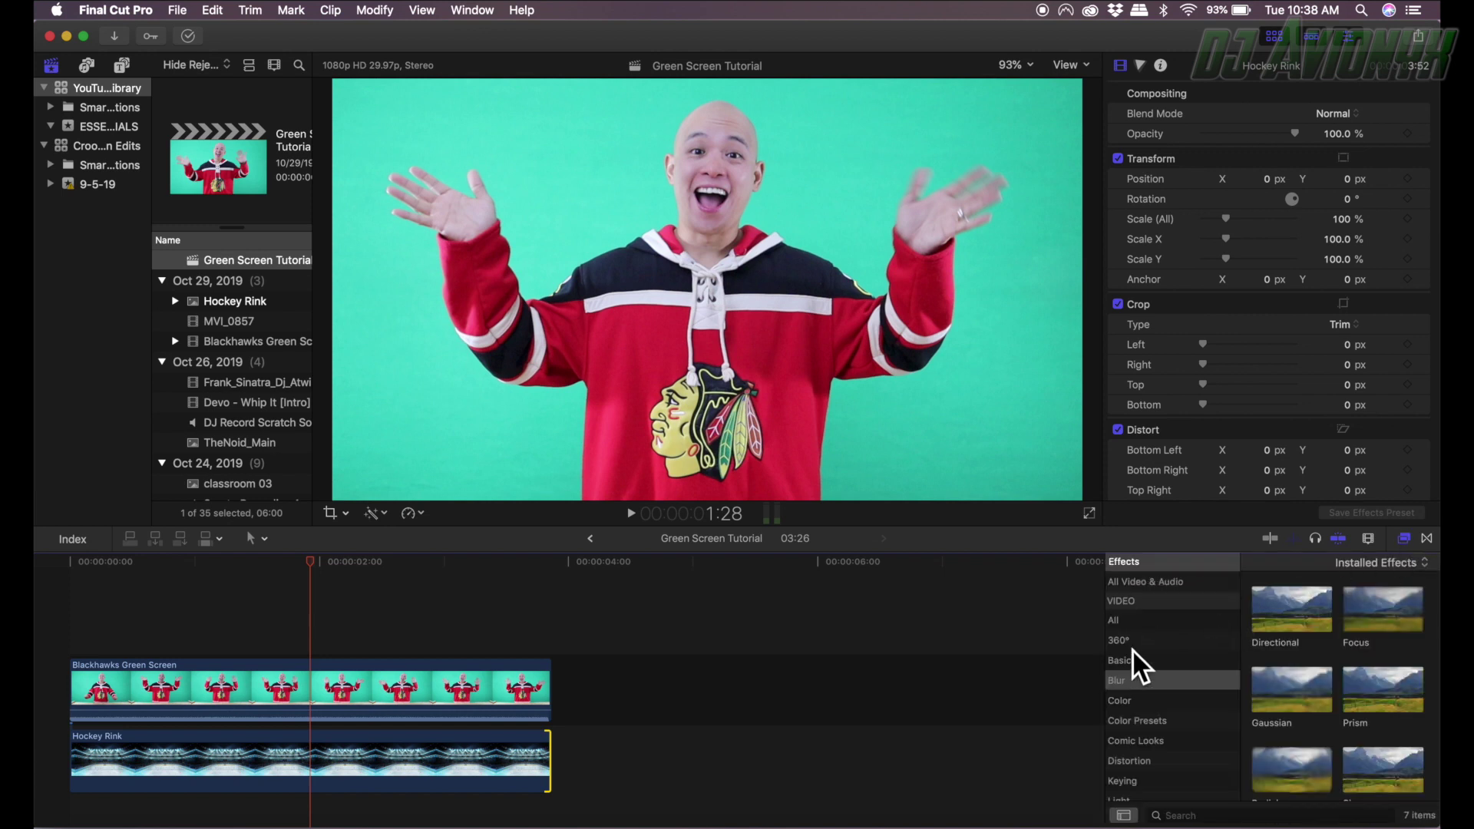
{"action": "left_click", "coordinate": [1121, 621]}
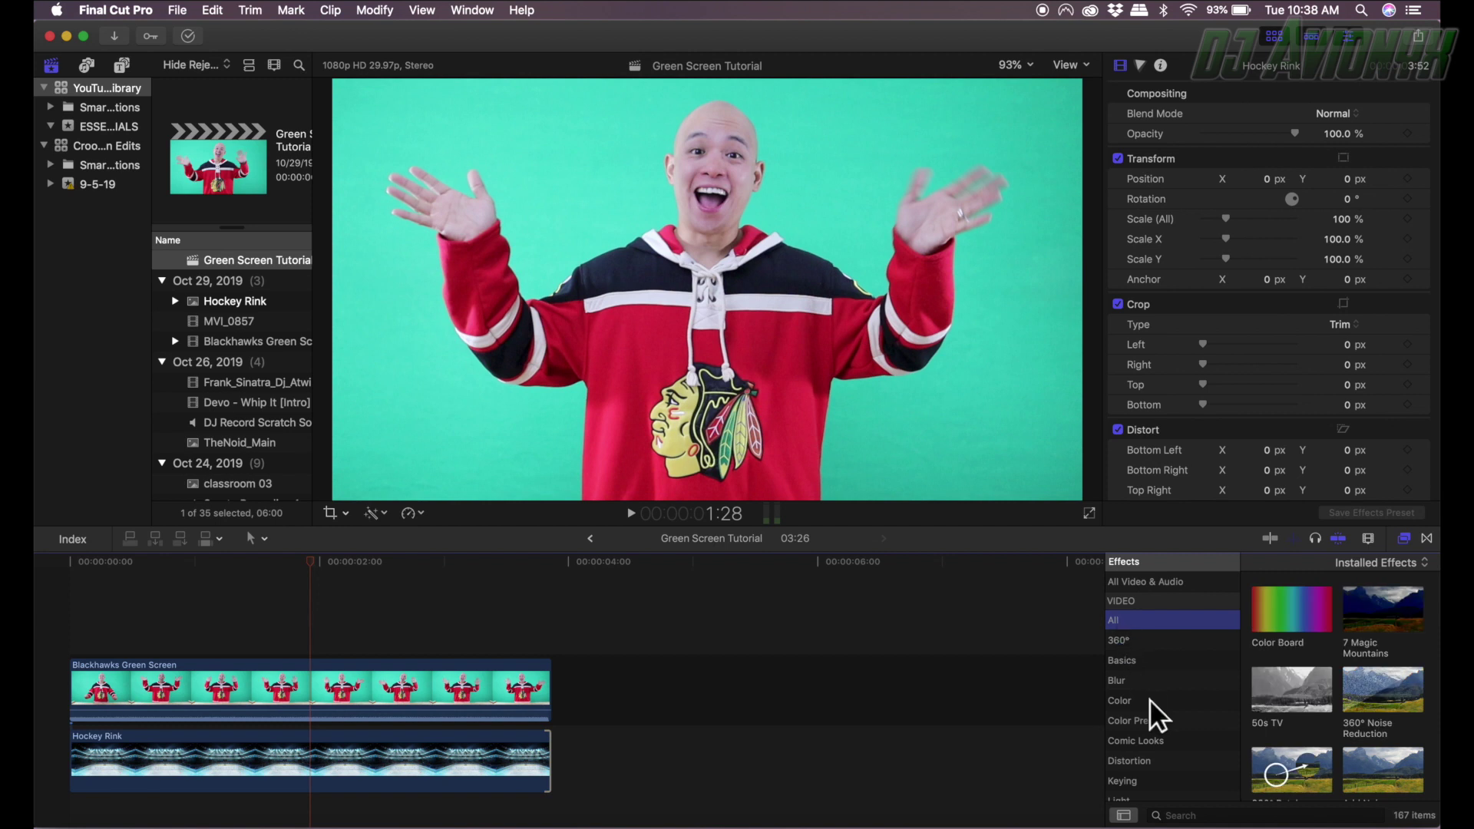
{"action": "left_click", "coordinate": [1197, 816]}
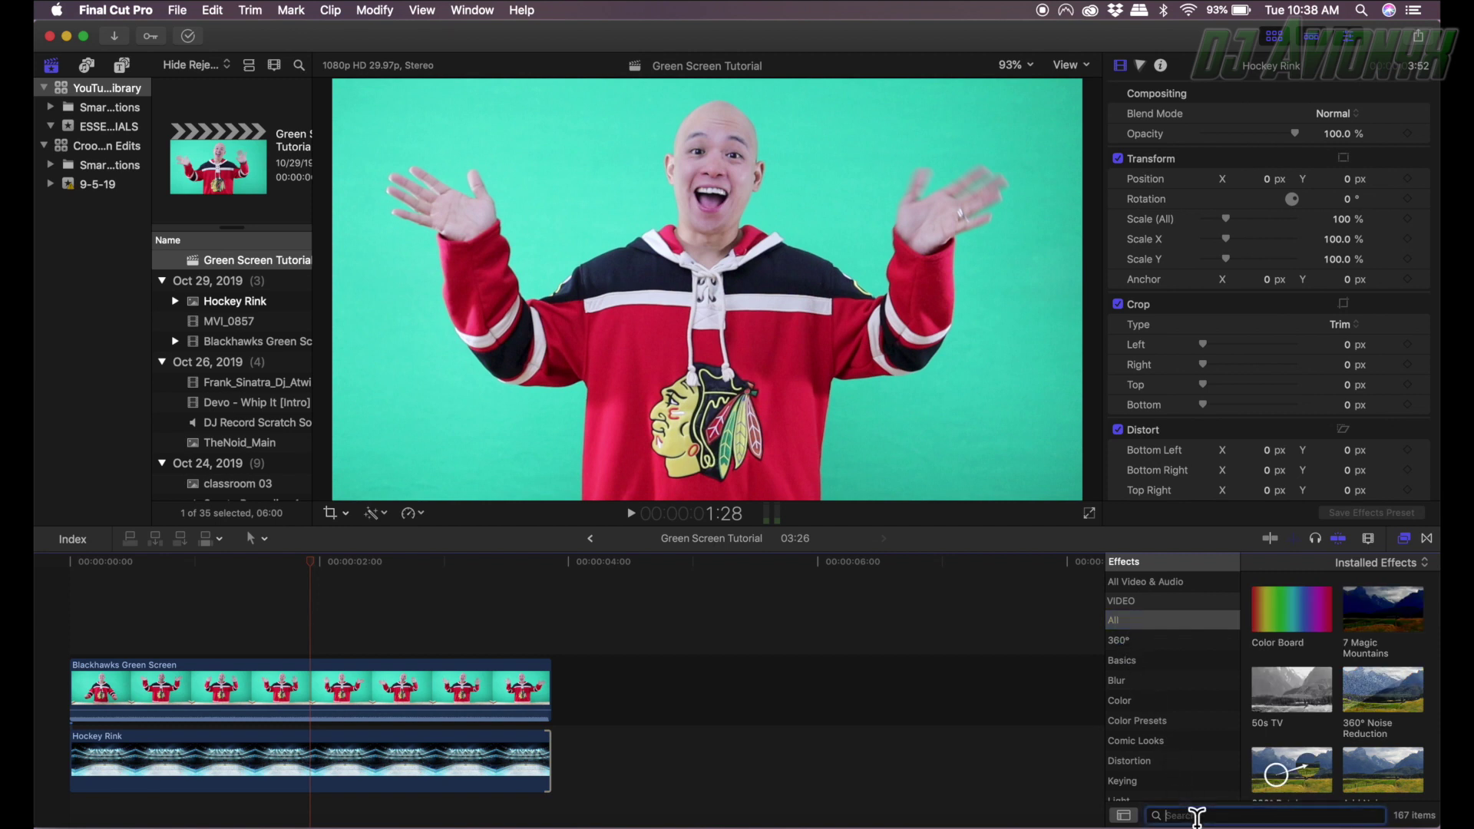
{"action": "type", "text": "keyer"}
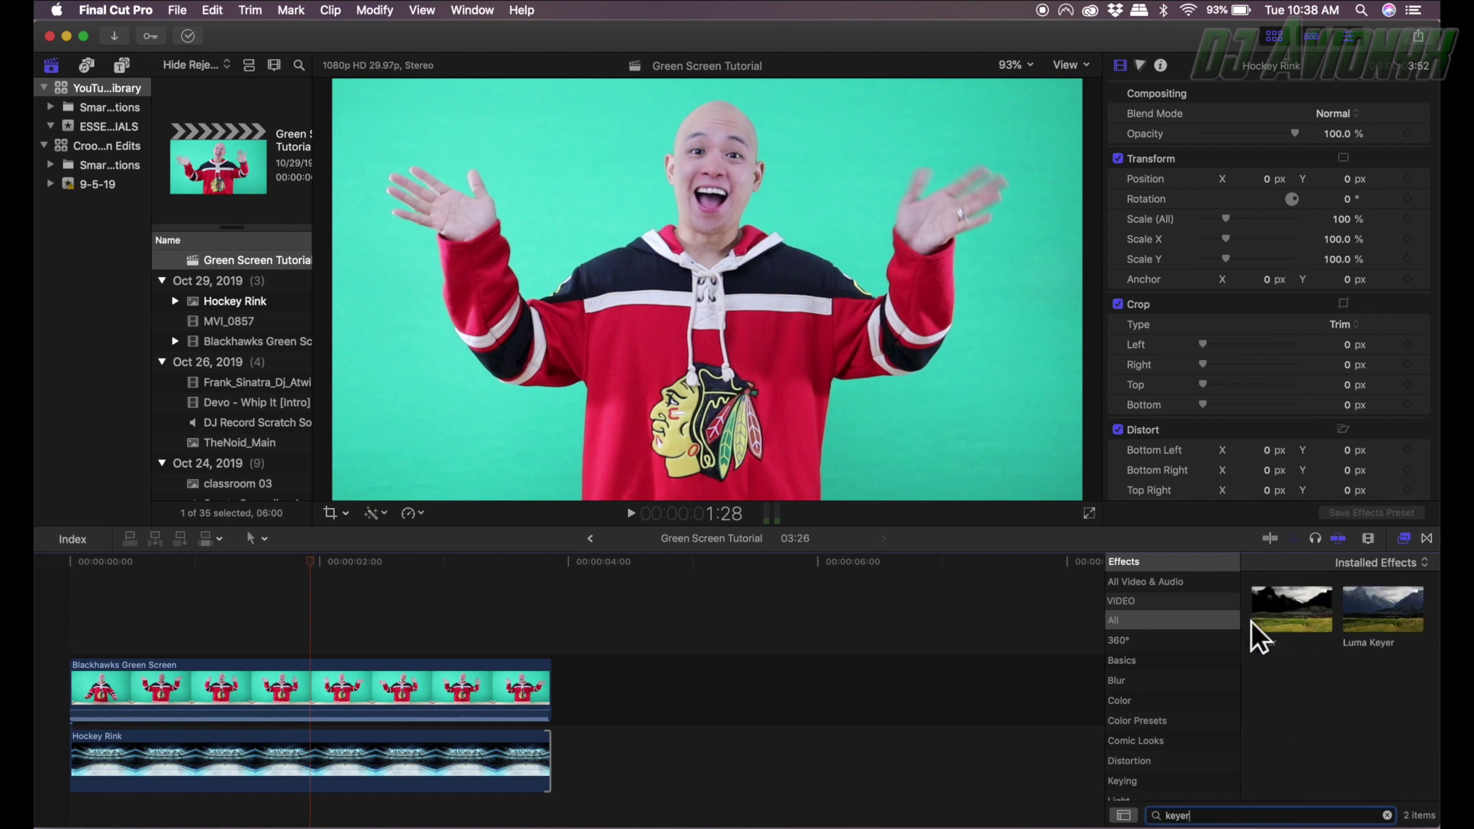
{"action": "left_click_drag", "start_coordinate": [1294, 614], "coordinate": [322, 688]}
{"action": "left_click_drag", "start_coordinate": [321, 680], "coordinate": [322, 680]}
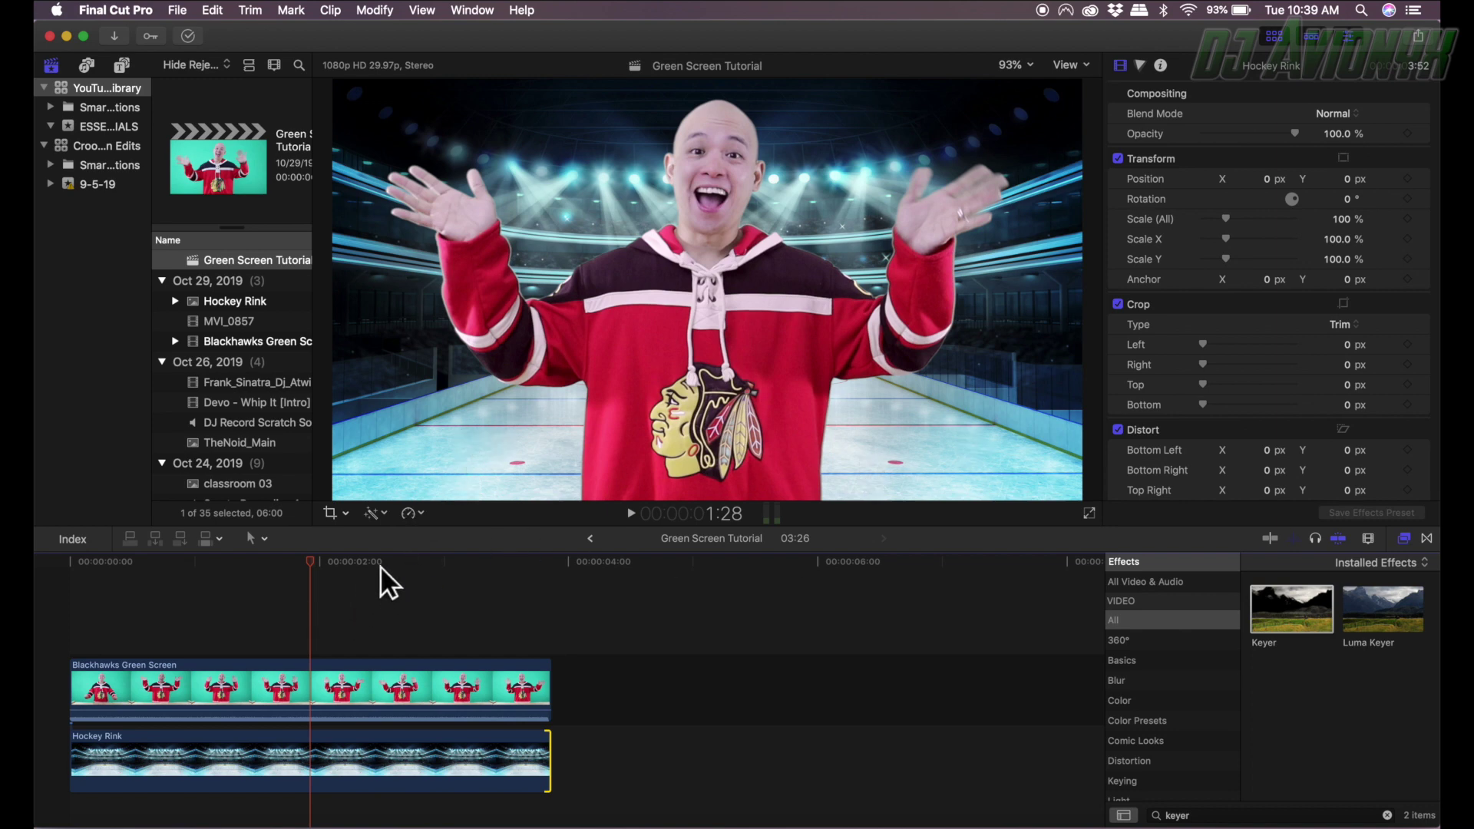
Play the keyed composite from the beginning and return the playhead to the start.
{"action": "left_click_drag", "start_coordinate": [307, 555], "coordinate": [50, 595]}
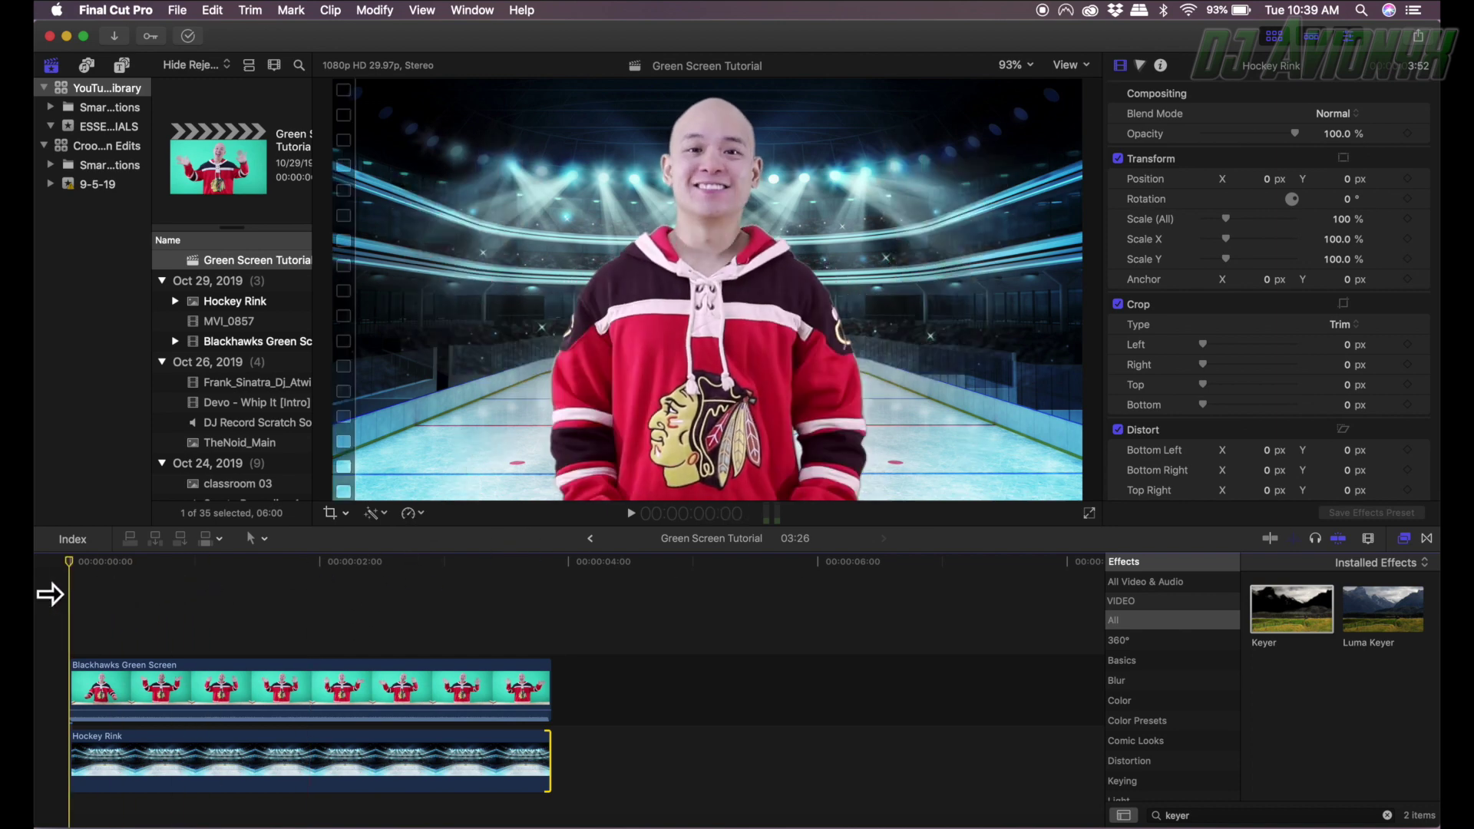
{"action": "key", "text": "space"}
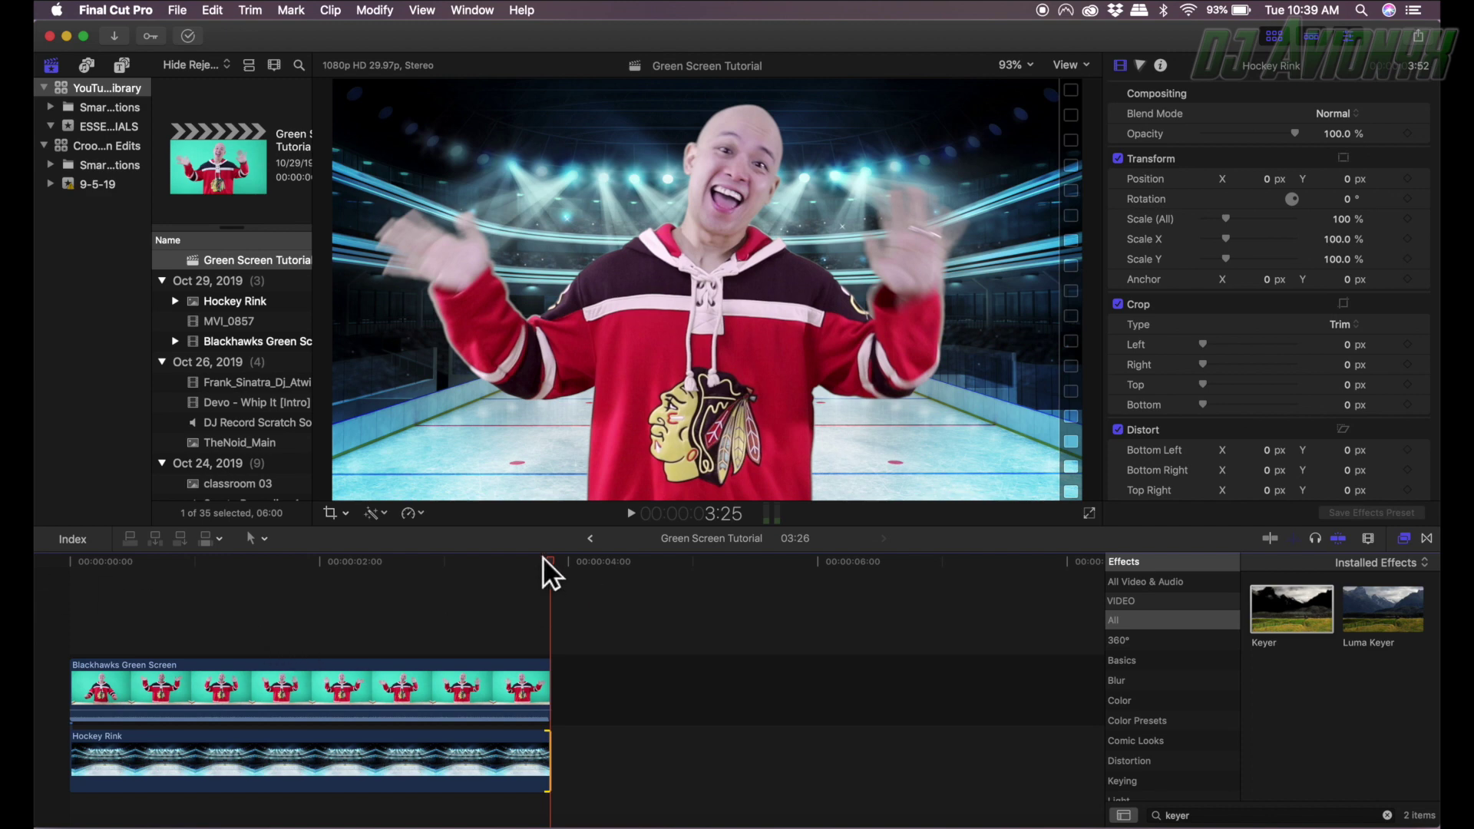
{"action": "left_click_drag", "start_coordinate": [548, 561], "coordinate": [49, 560]}
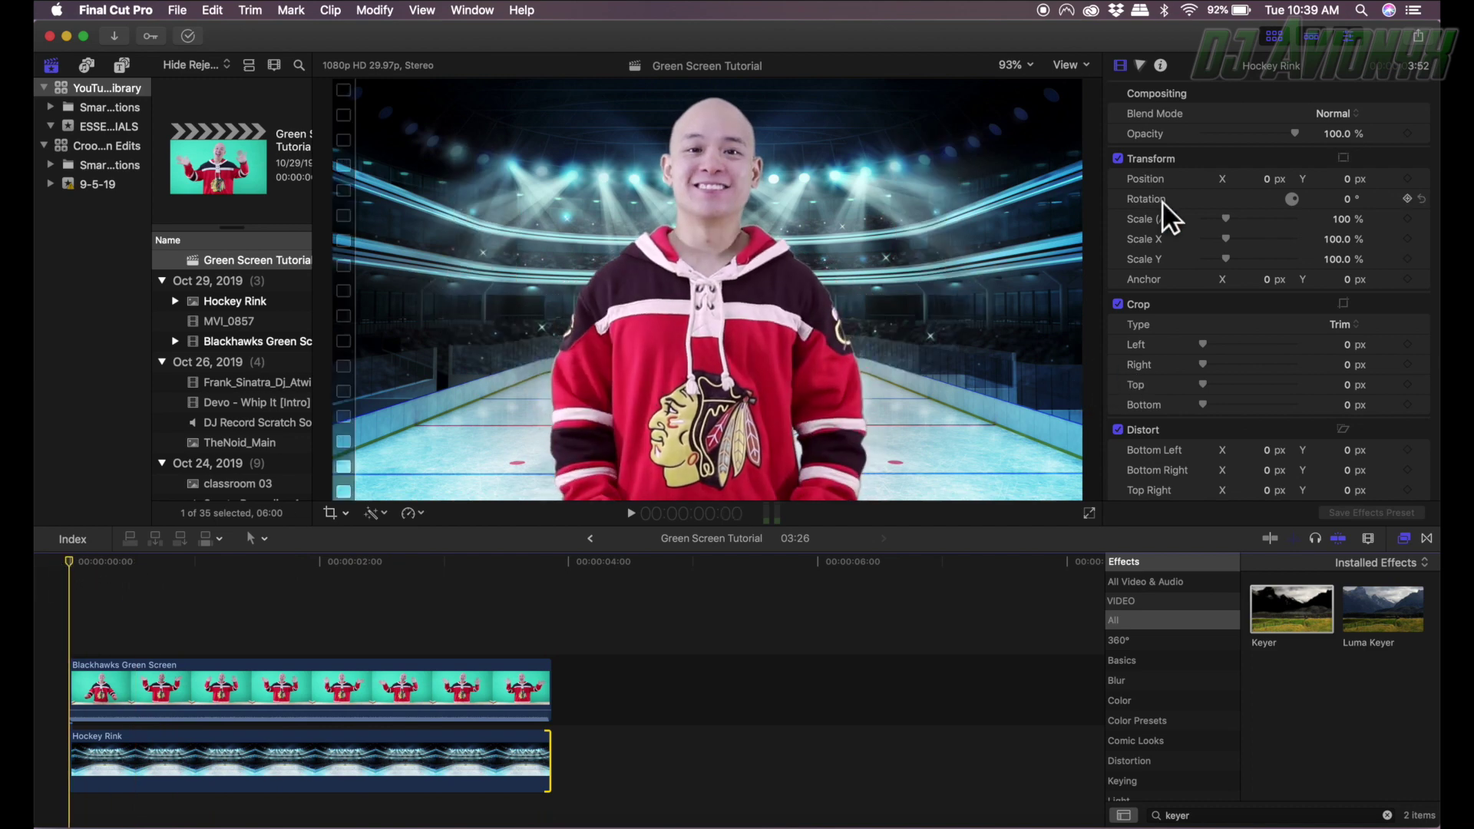
Set the midpoint of the Matte Tools levels to 0.68 in the green screen clip's Keyer effect.
{"action": "left_click", "coordinate": [240, 683]}
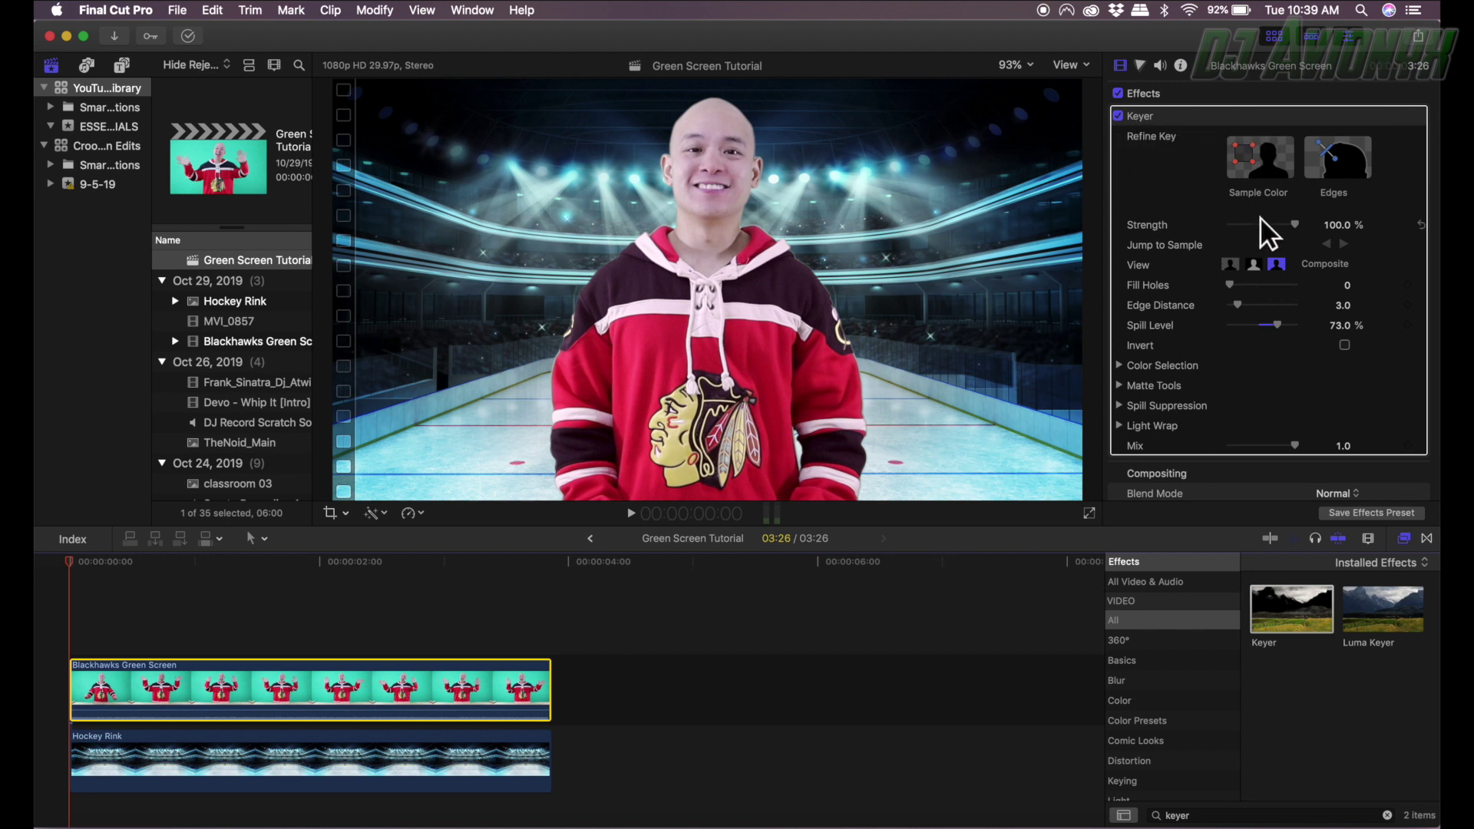
{"action": "scroll", "coordinate": [1213, 374], "scroll_direction": "down", "scroll_amount": 1}
{"action": "scroll", "coordinate": [1217, 392], "scroll_direction": "down", "scroll_amount": 1}
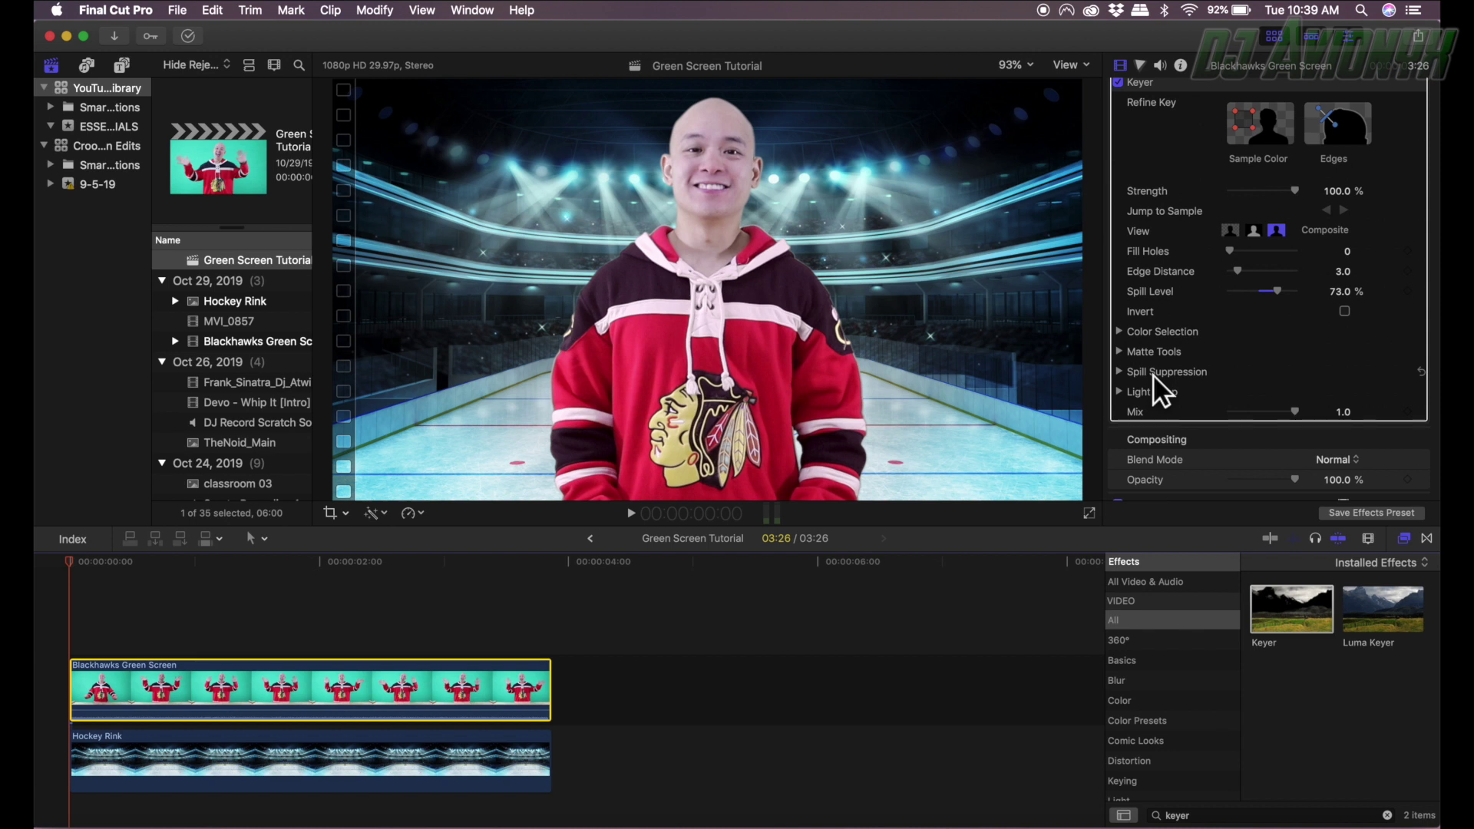
{"action": "left_click", "coordinate": [1120, 351]}
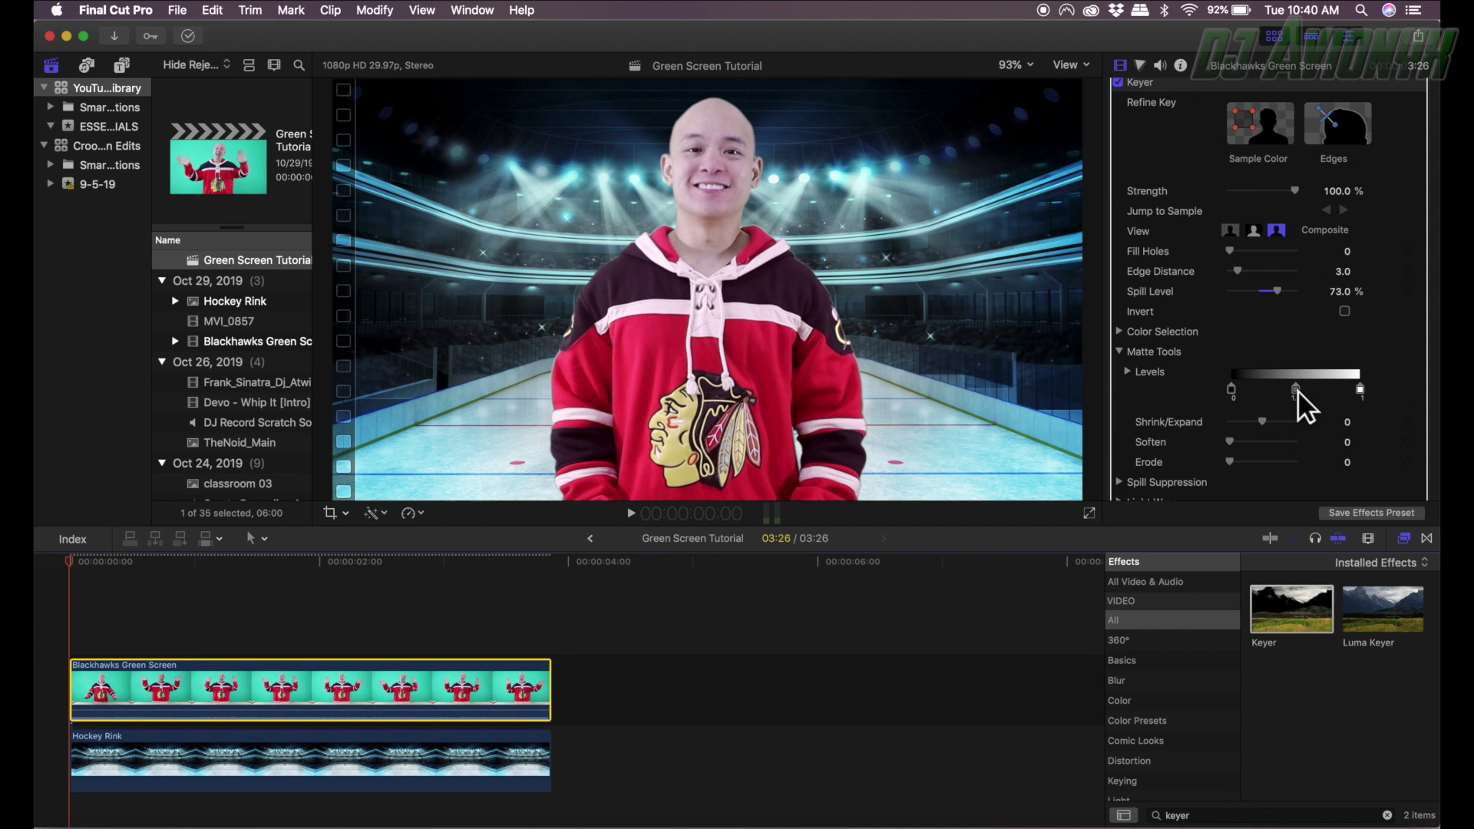
{"action": "mouse_move", "coordinate": [1333, 388]}
{"action": "left_mouse_down"}
{"action": "mouse_move", "coordinate": [1355, 389]}
{"action": "mouse_move", "coordinate": [1322, 398]}
{"action": "left_mouse_up"}
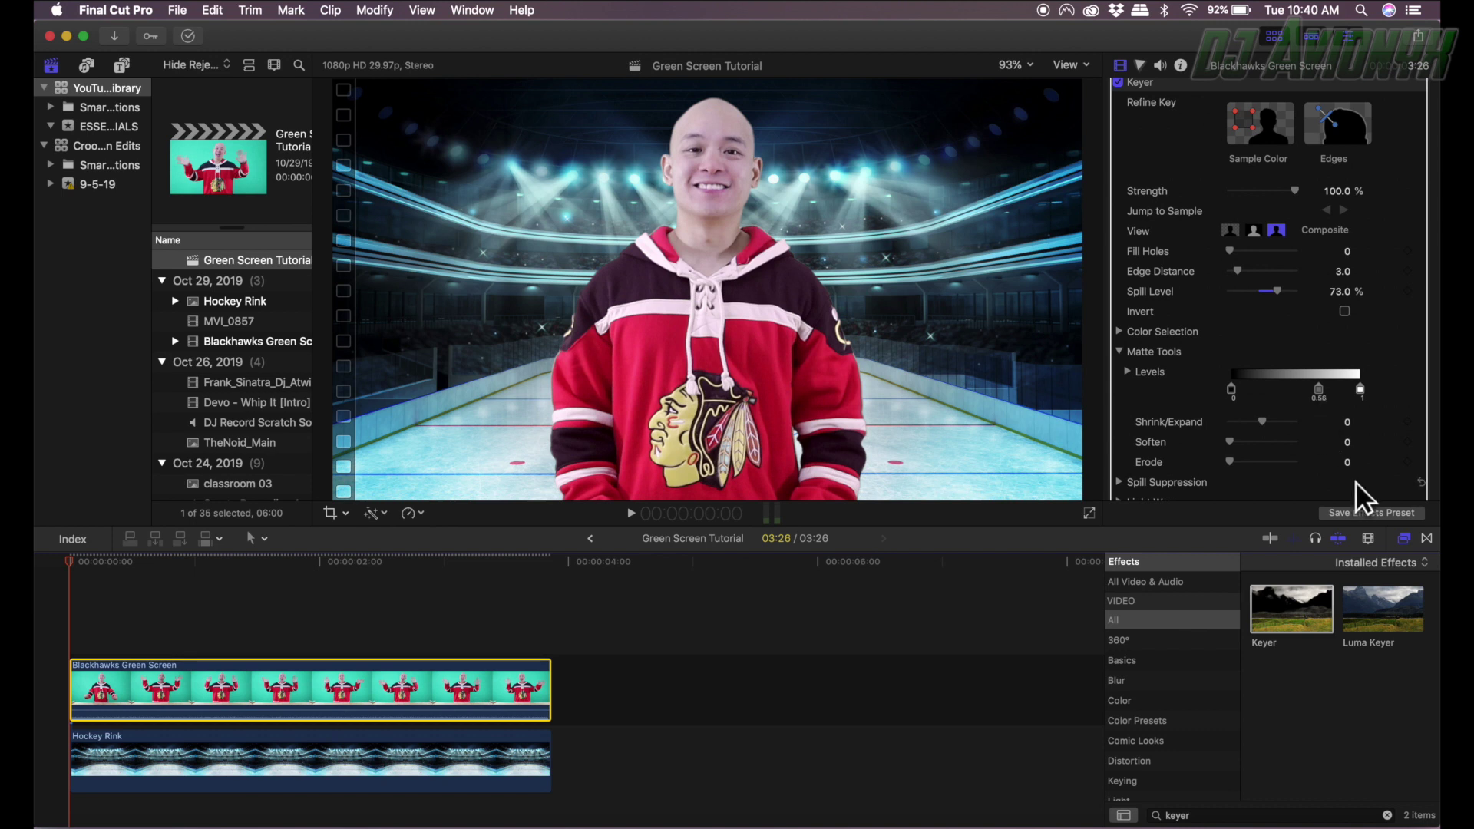
Undo the last change to the Keyer's levels midpoint and play the composite, returning the playhead to the start.
{"action": "key", "text": "super+z"}
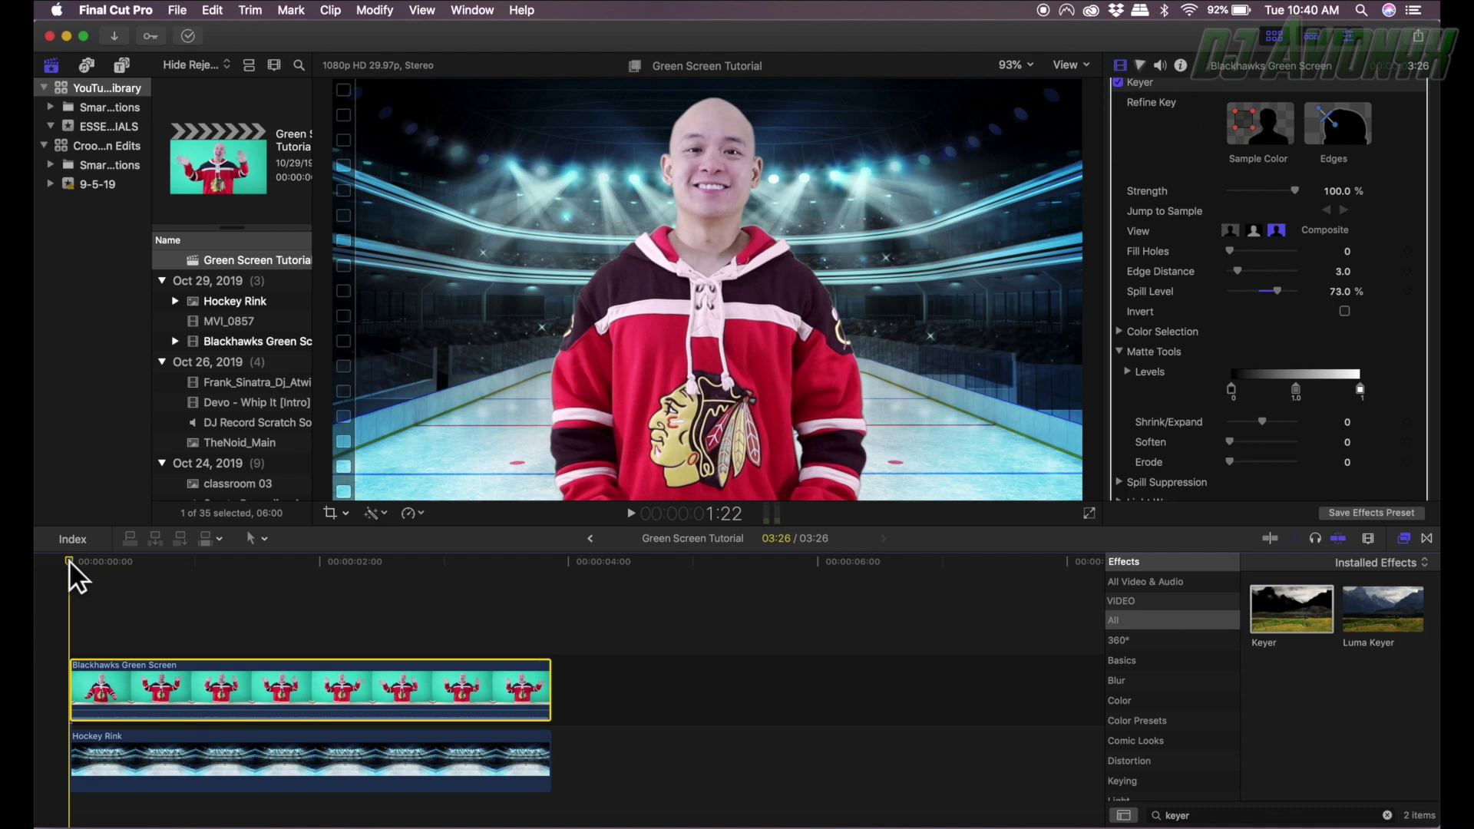
{"action": "key", "text": "space"}
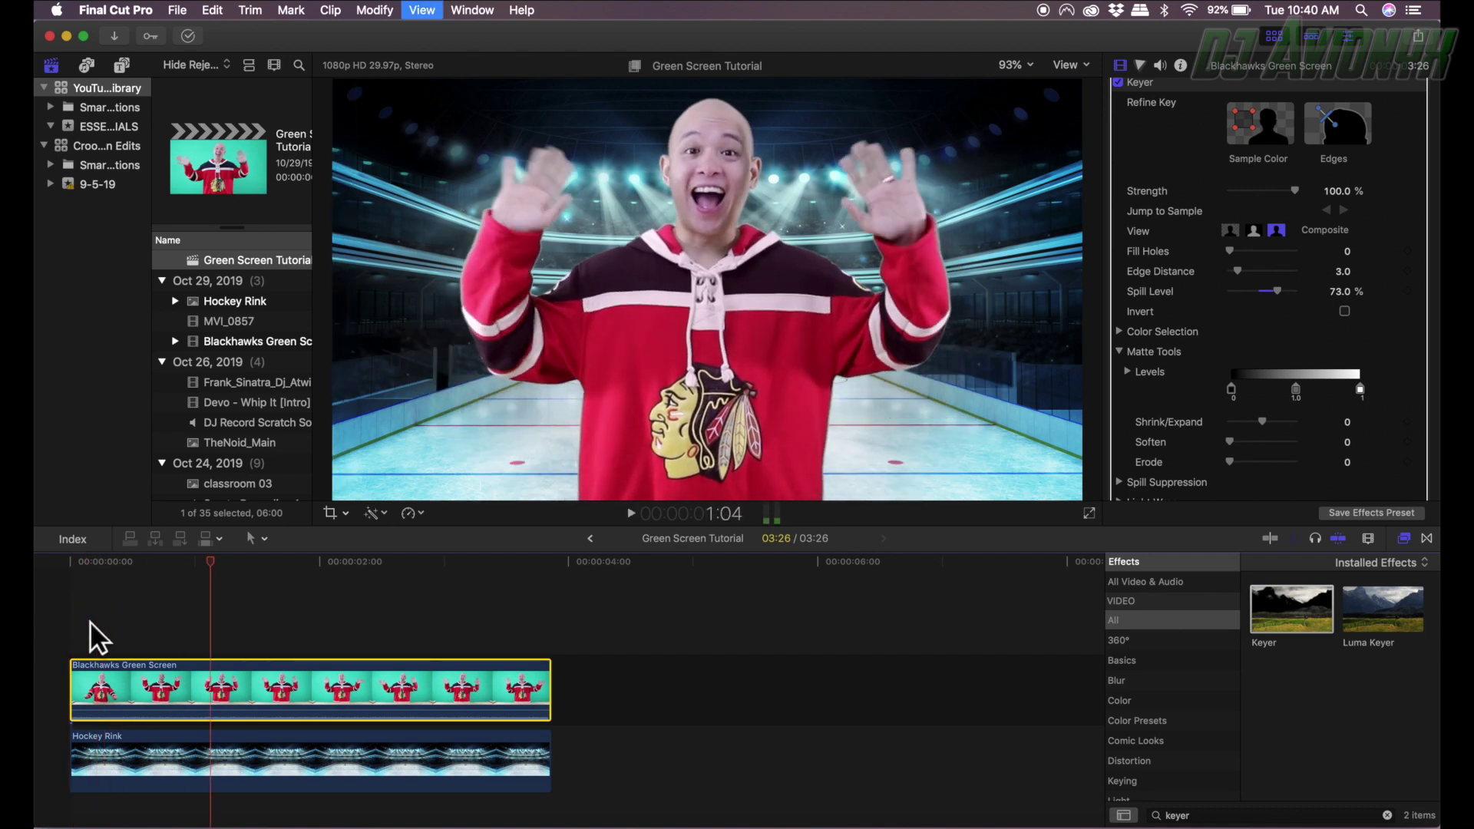
{"action": "key", "text": "Home"}
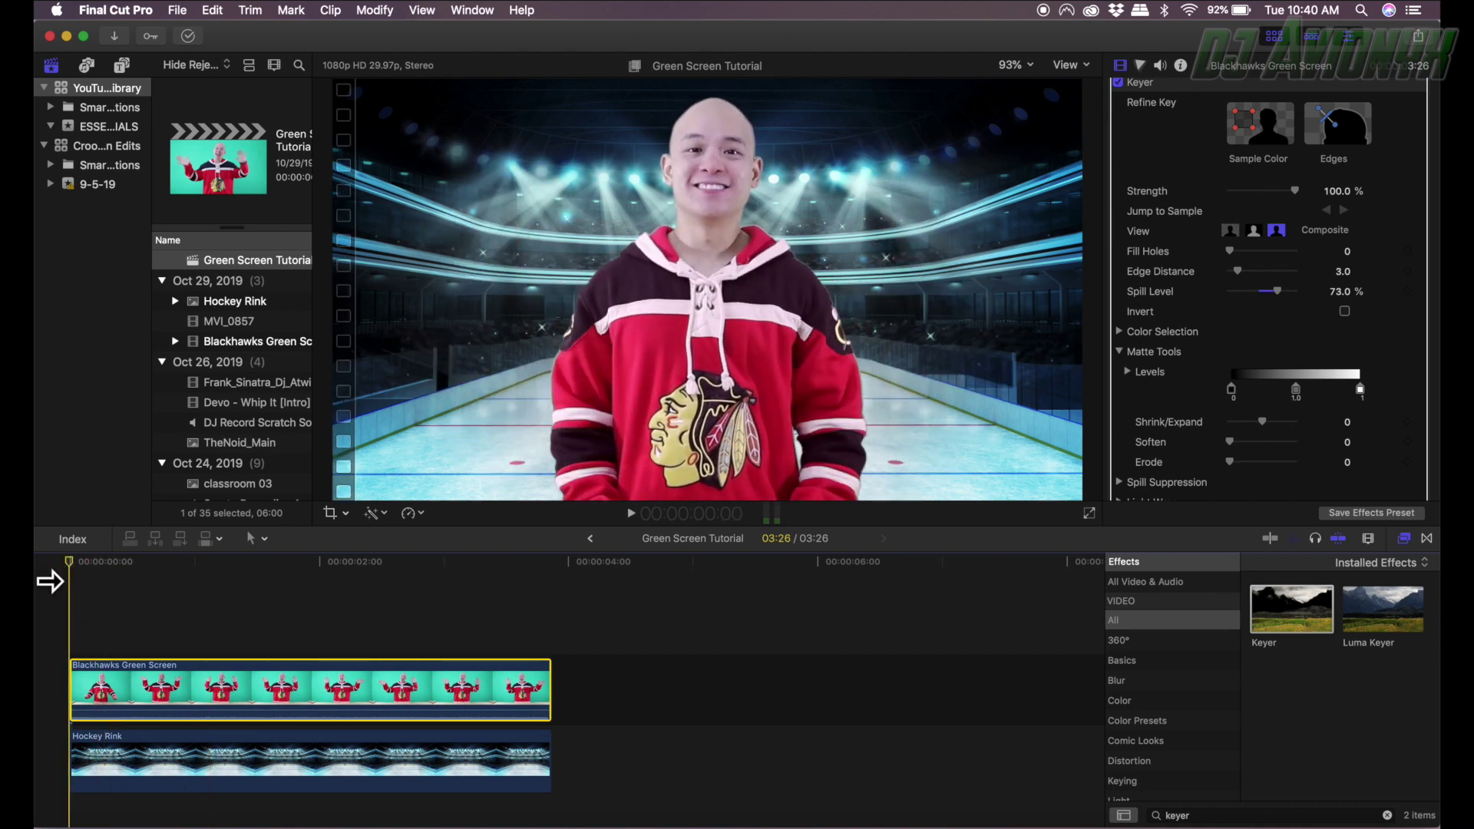
Send the Green Screen Tutorial project to Compressor and add the custom 1920 x 1080 MP4 setting to its job.
{"action": "left_click", "coordinate": [173, 9]}
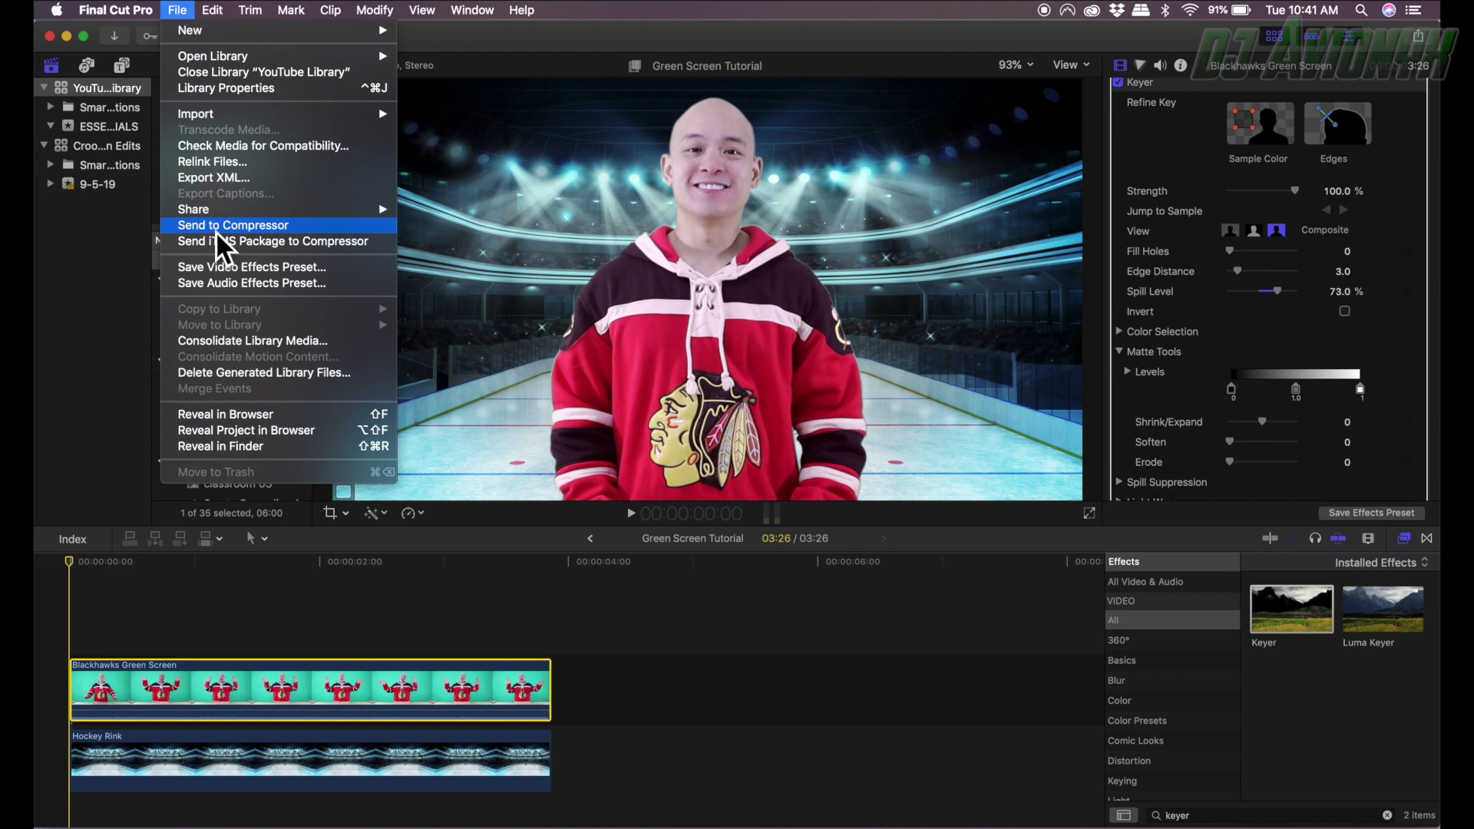
{"action": "left_click", "coordinate": [215, 230]}
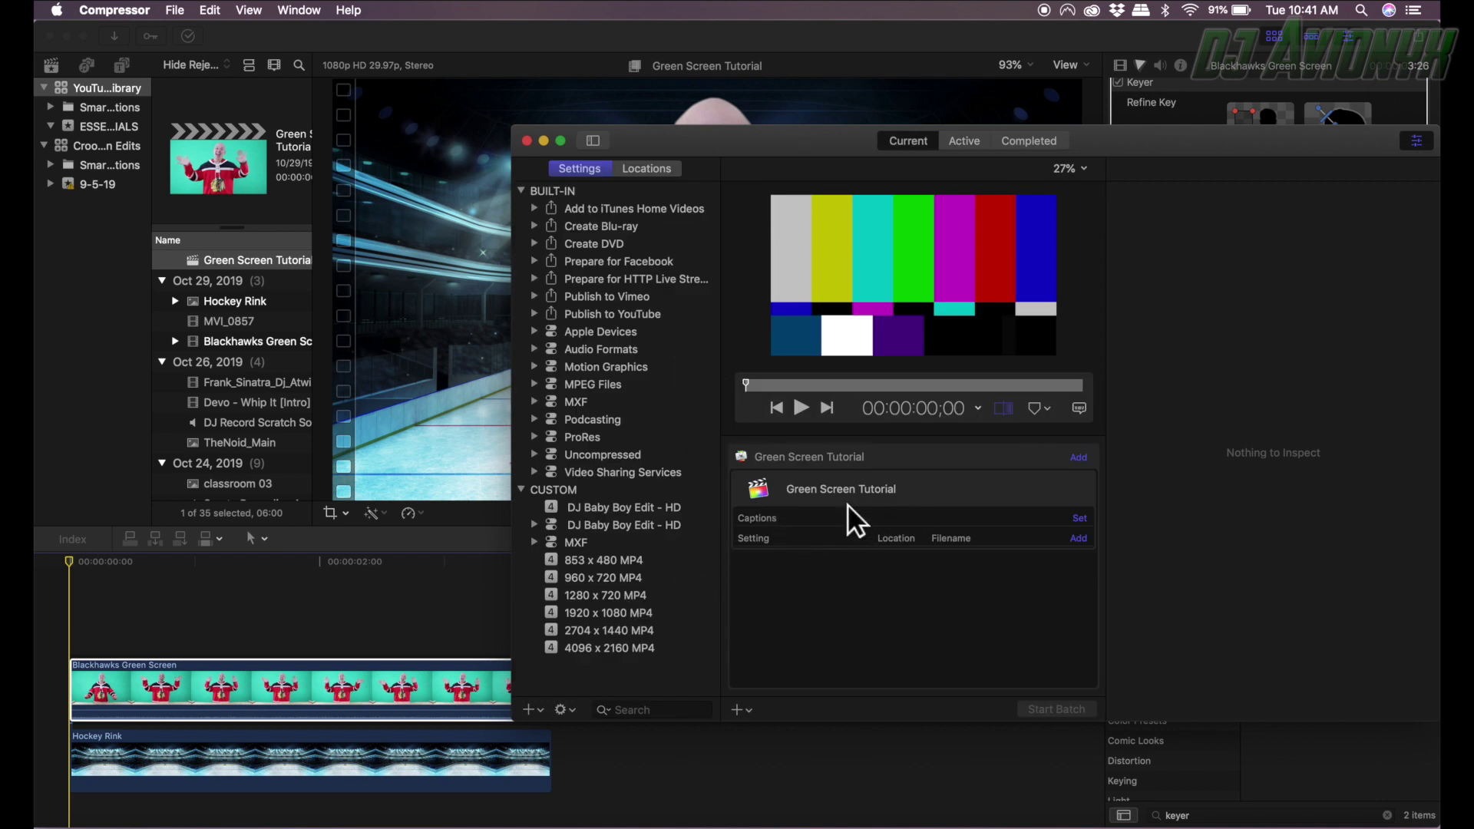
{"action": "left_click_drag", "start_coordinate": [1136, 141], "coordinate": [981, 103]}
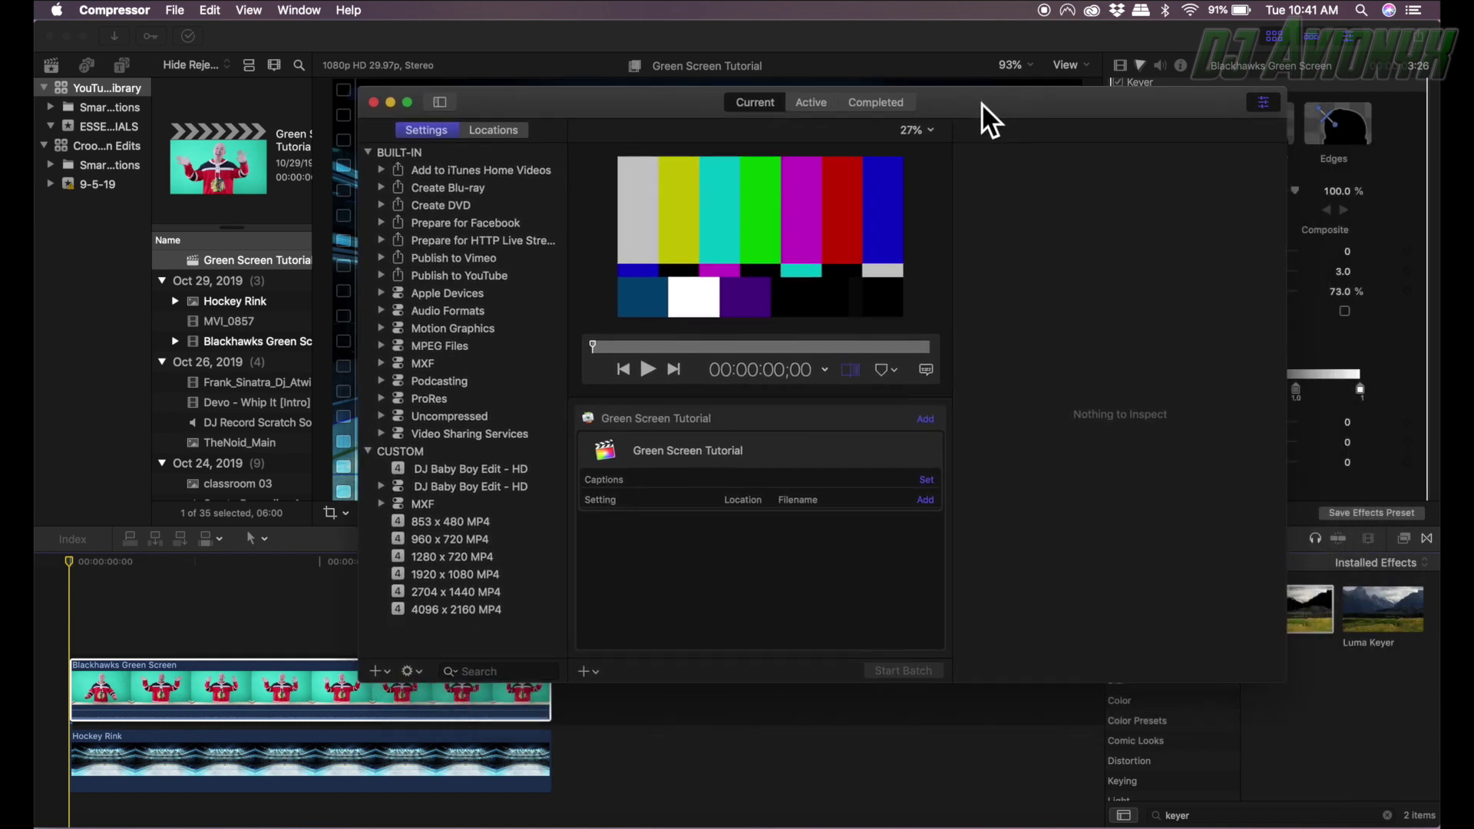
{"action": "left_click", "coordinate": [396, 574]}
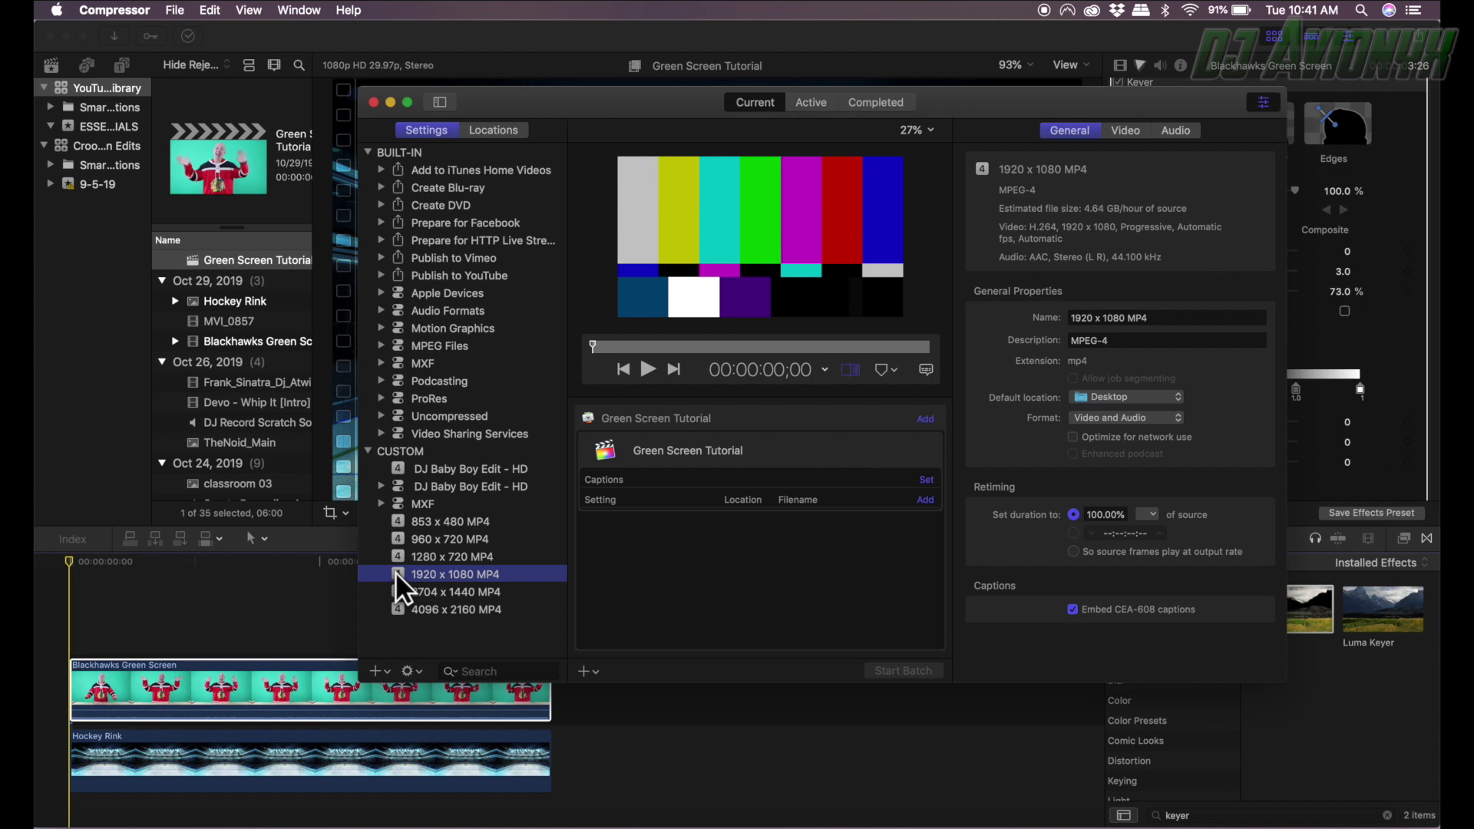
{"action": "left_click_drag", "start_coordinate": [397, 574], "coordinate": [802, 465]}
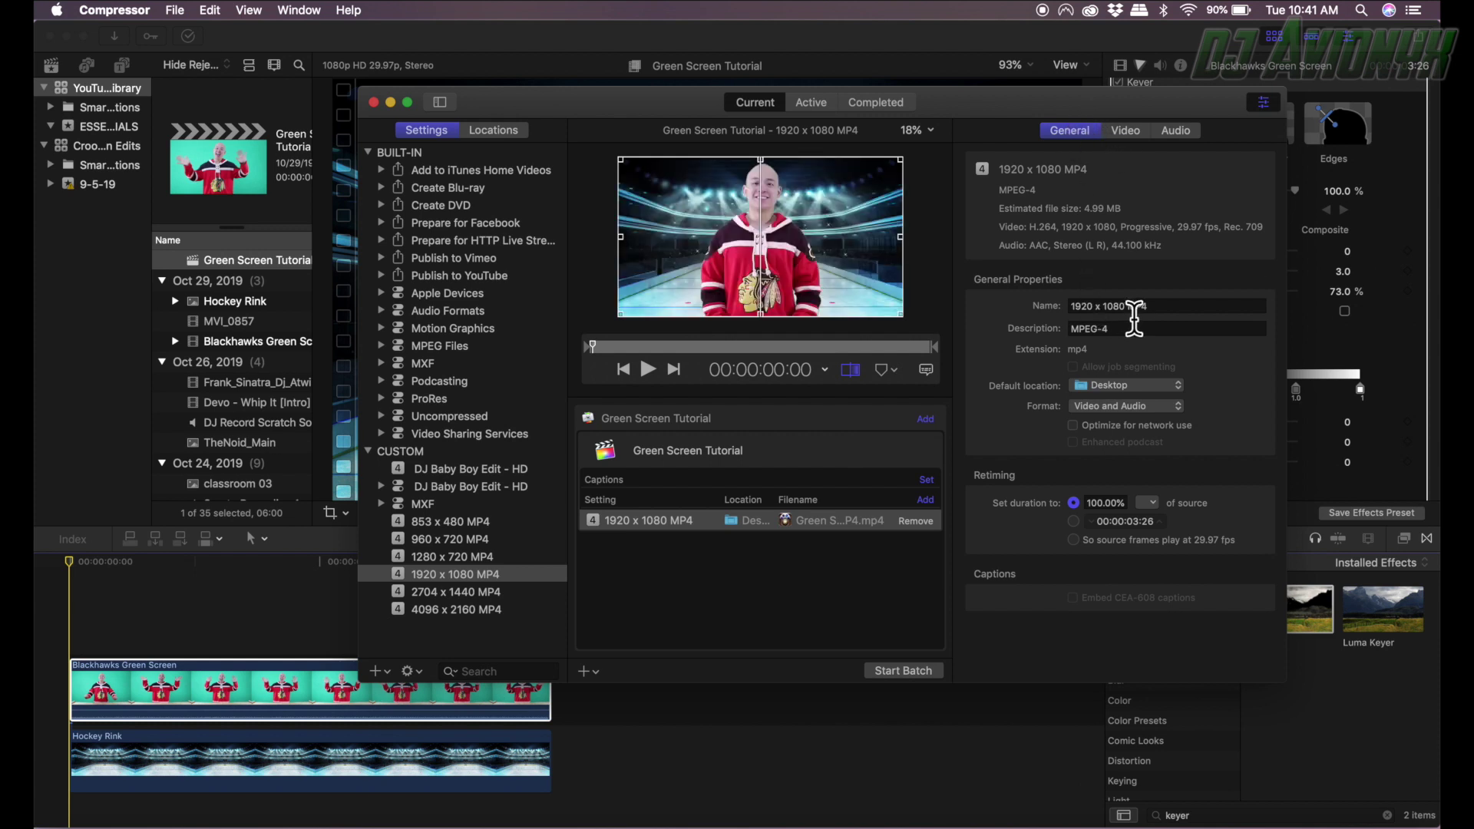
Rename the job's 1920 x 1080 MP4 setting to FINAL and start the batch after reviewing its video properties.
{"action": "left_click_drag", "start_coordinate": [1175, 308], "coordinate": [1060, 307]}
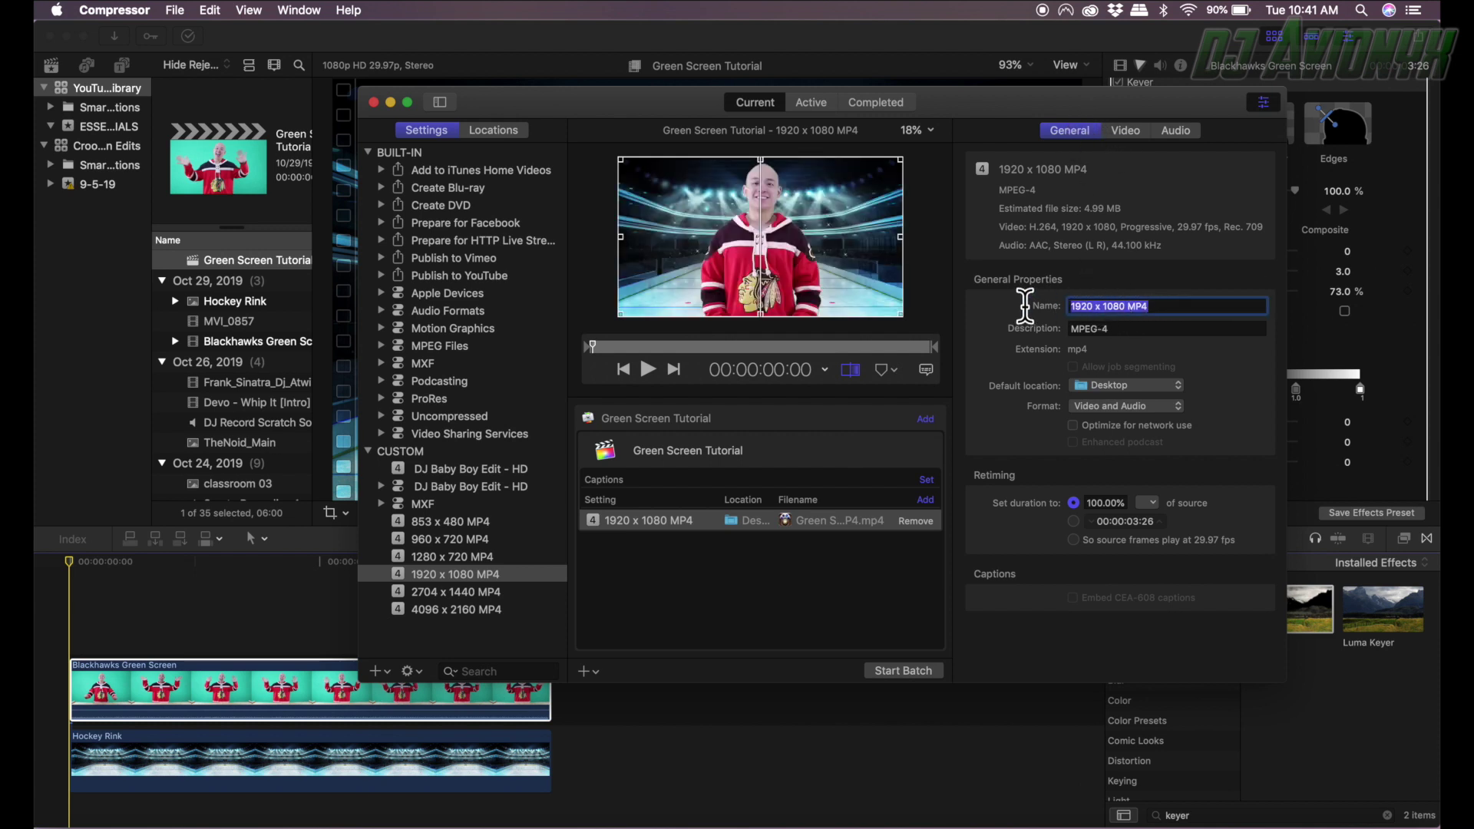
{"action": "type", "text": "FINAL"}
{"action": "key", "text": "Return"}
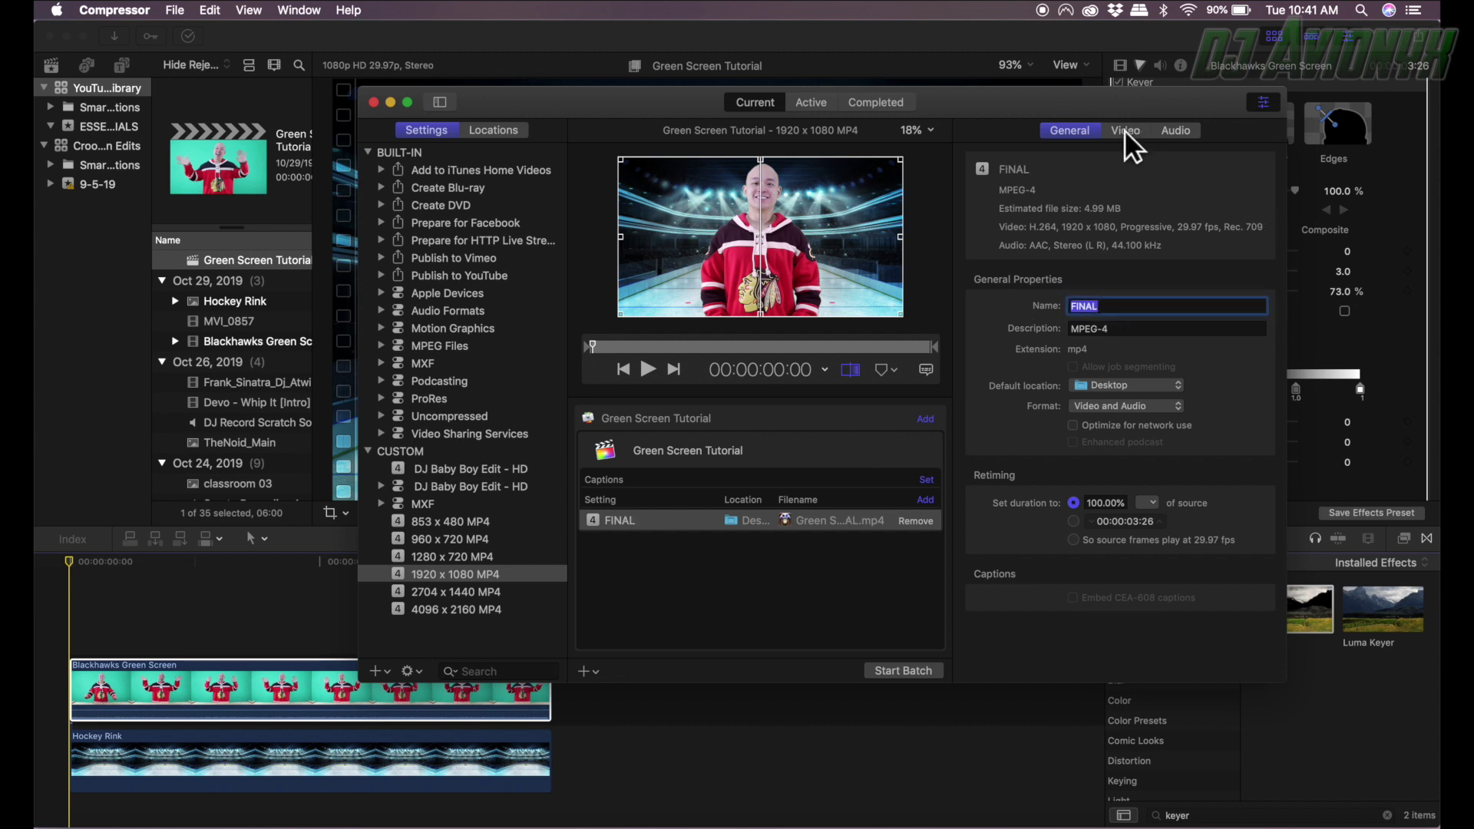
{"action": "left_click", "coordinate": [1125, 131]}
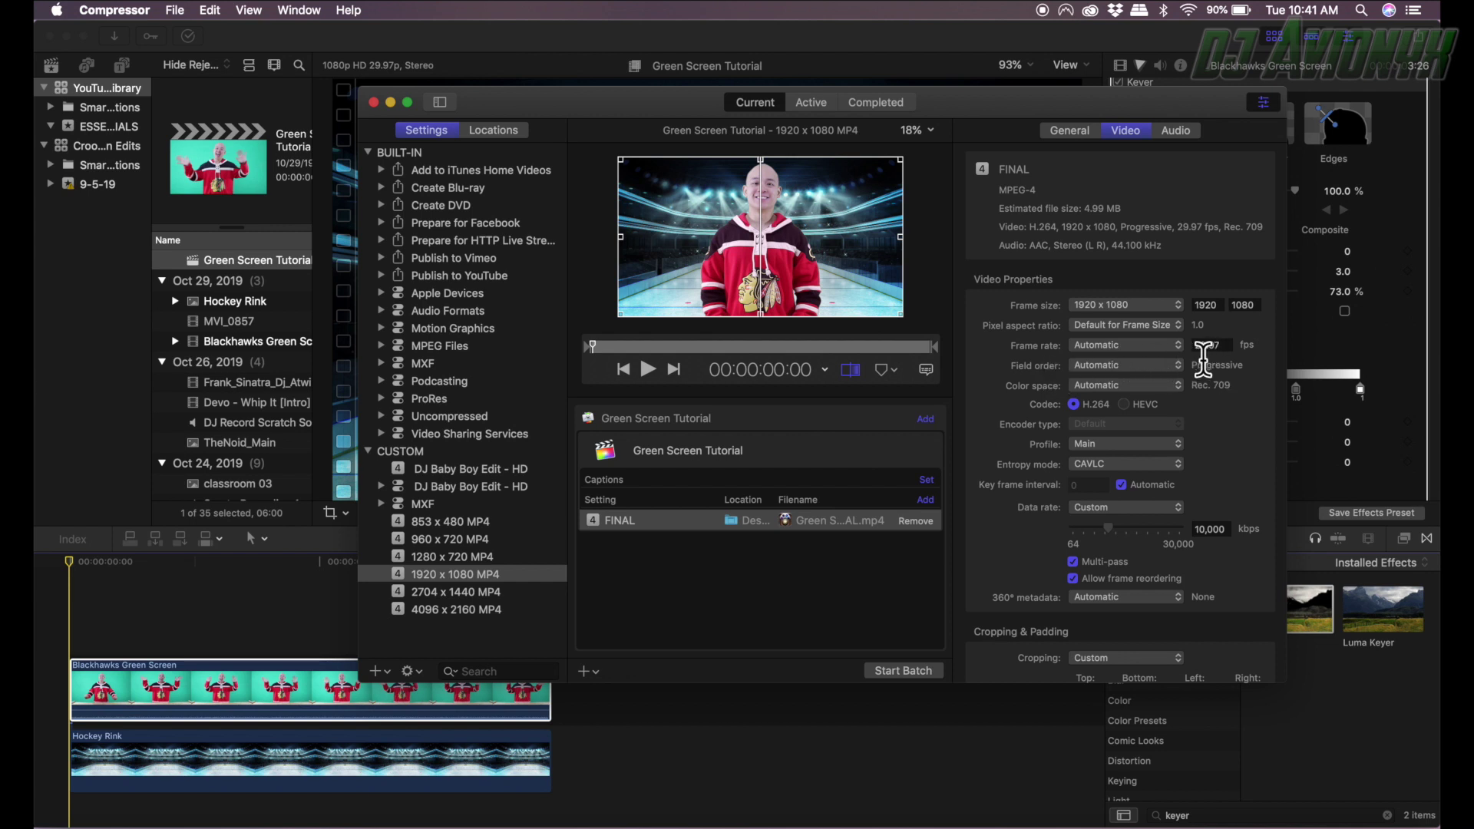
{"action": "left_click", "coordinate": [889, 672]}
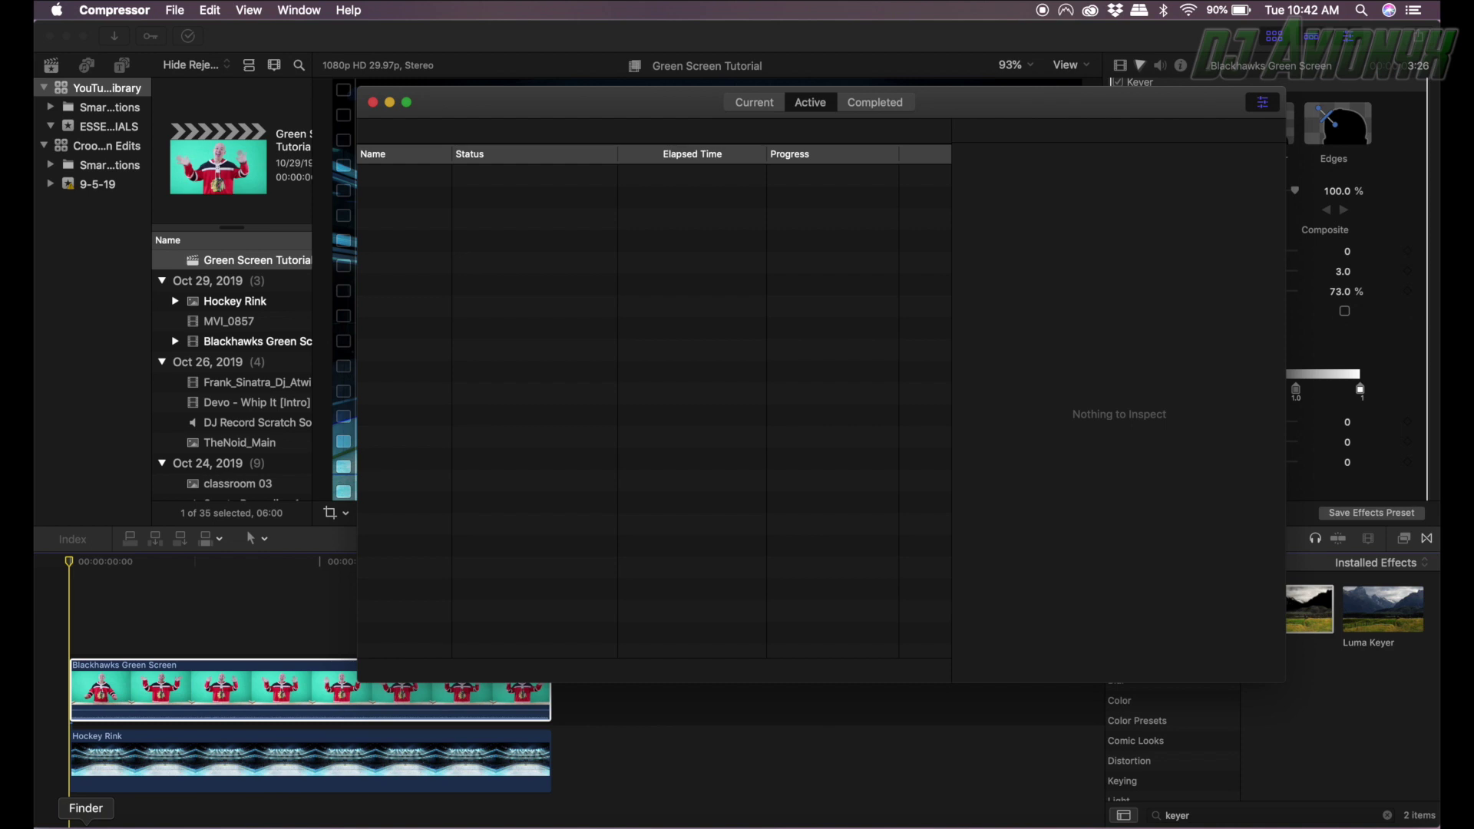
Switch to Finder and preview the exported Green Screen Tutorial-FINAL.mp4 in the Desktop folder.
{"action": "left_click", "coordinate": [86, 823]}
{"action": "scroll", "coordinate": [450, 342], "scroll_direction": "down", "scroll_amount": 2}
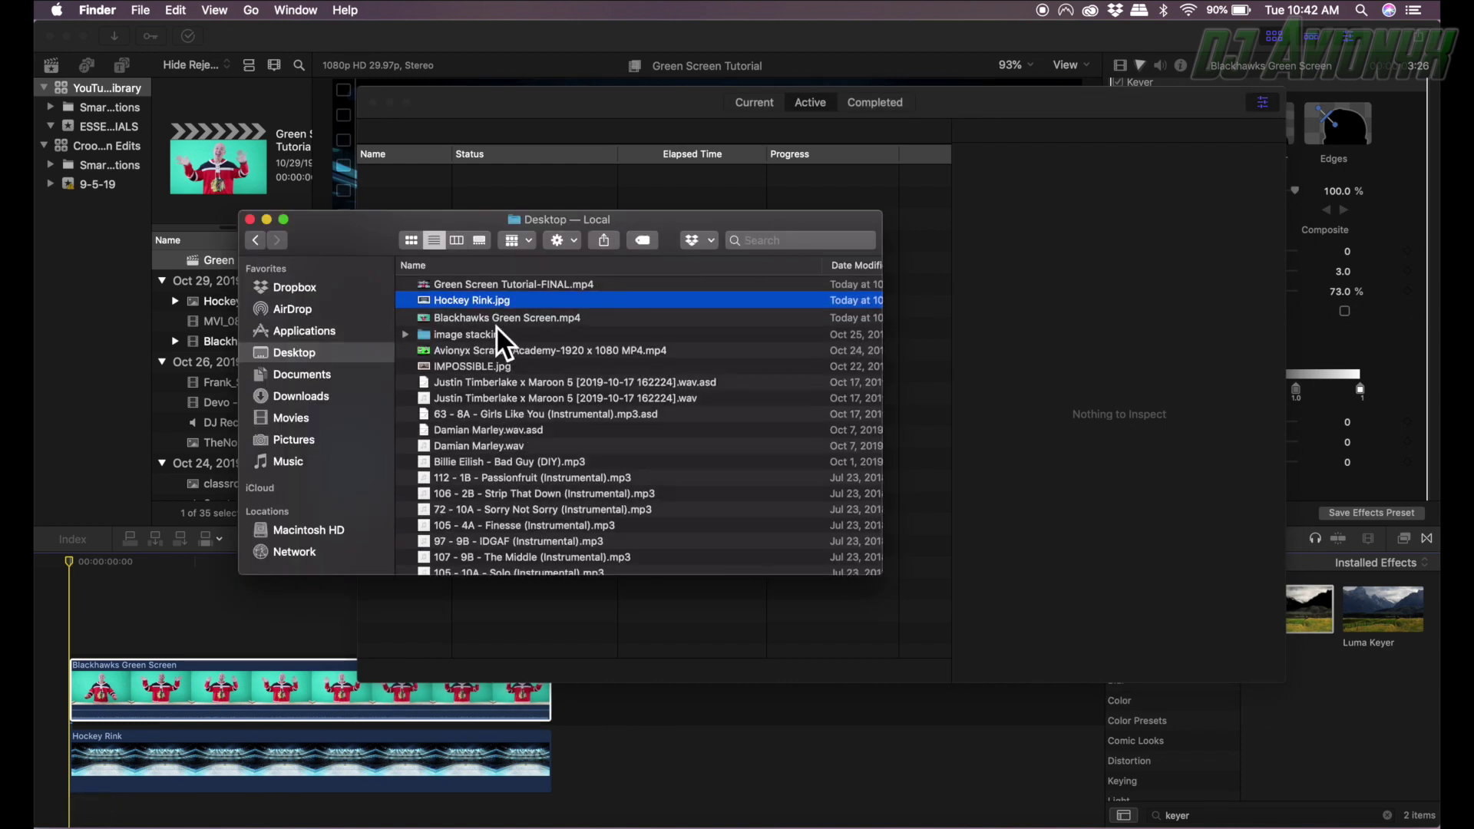
{"action": "left_click", "coordinate": [539, 290]}
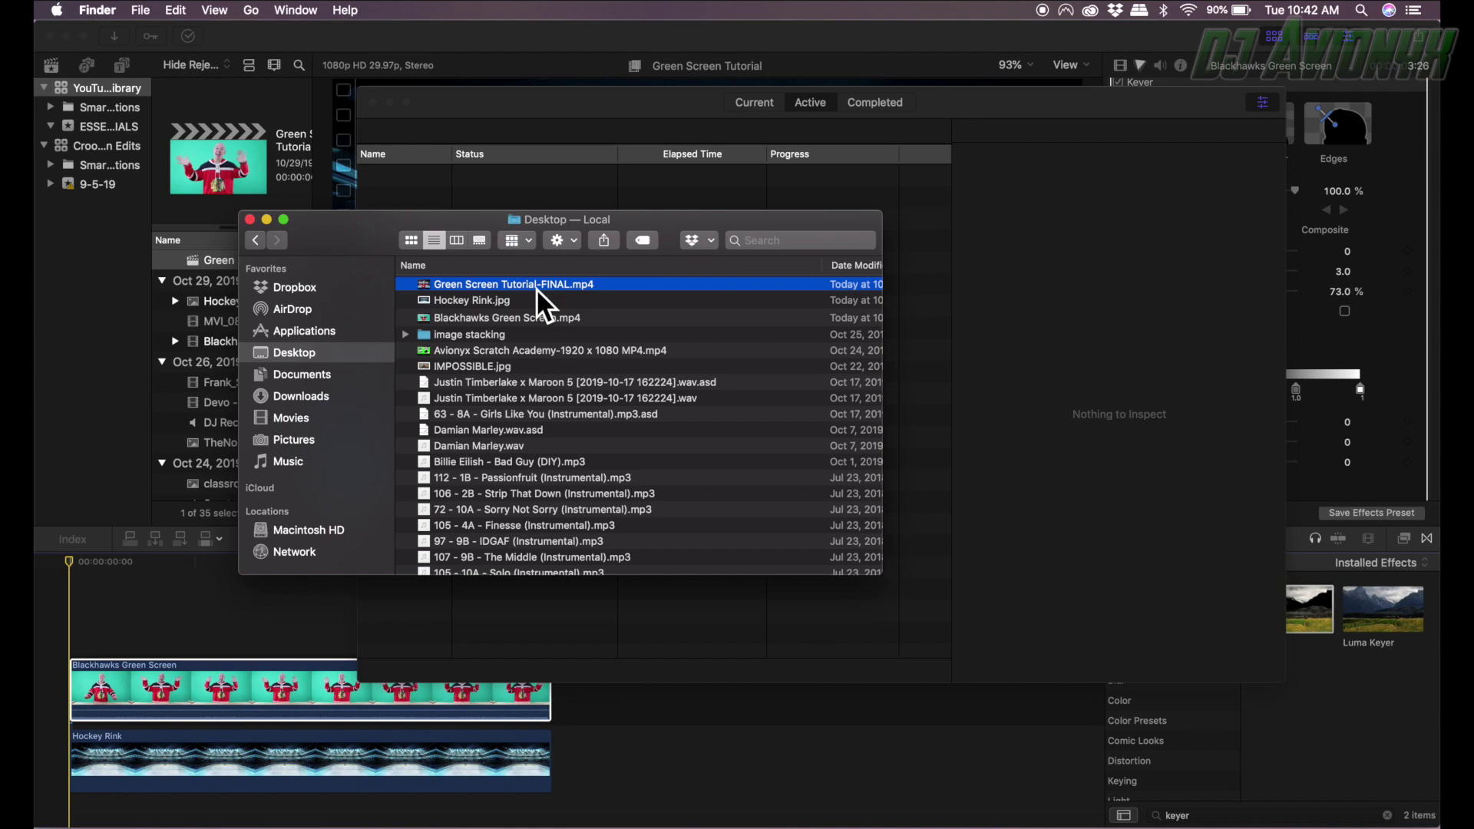
{"action": "key", "text": "space"}
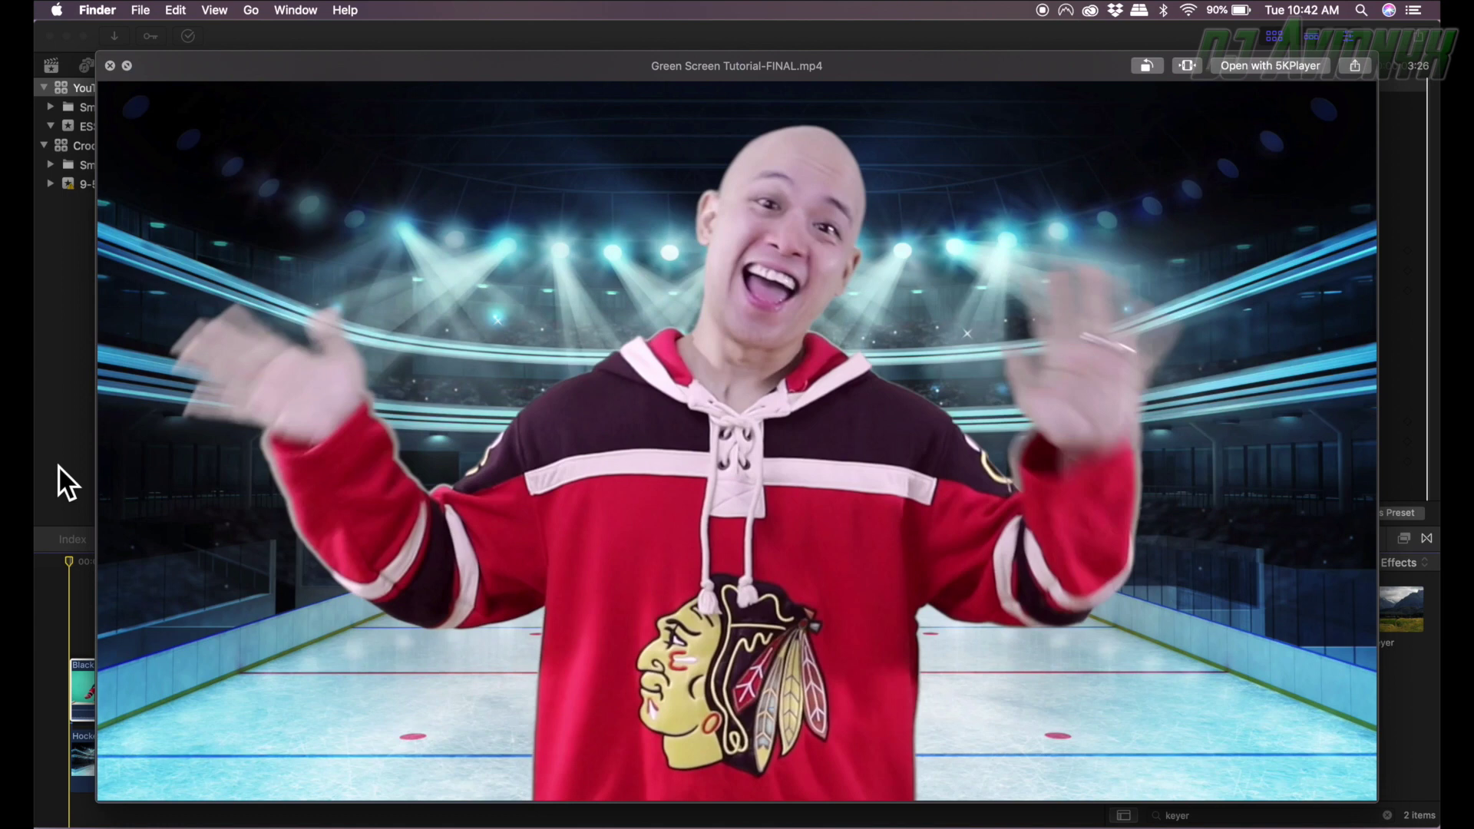
{"action": "mouse_move", "coordinate": [138, 149]}
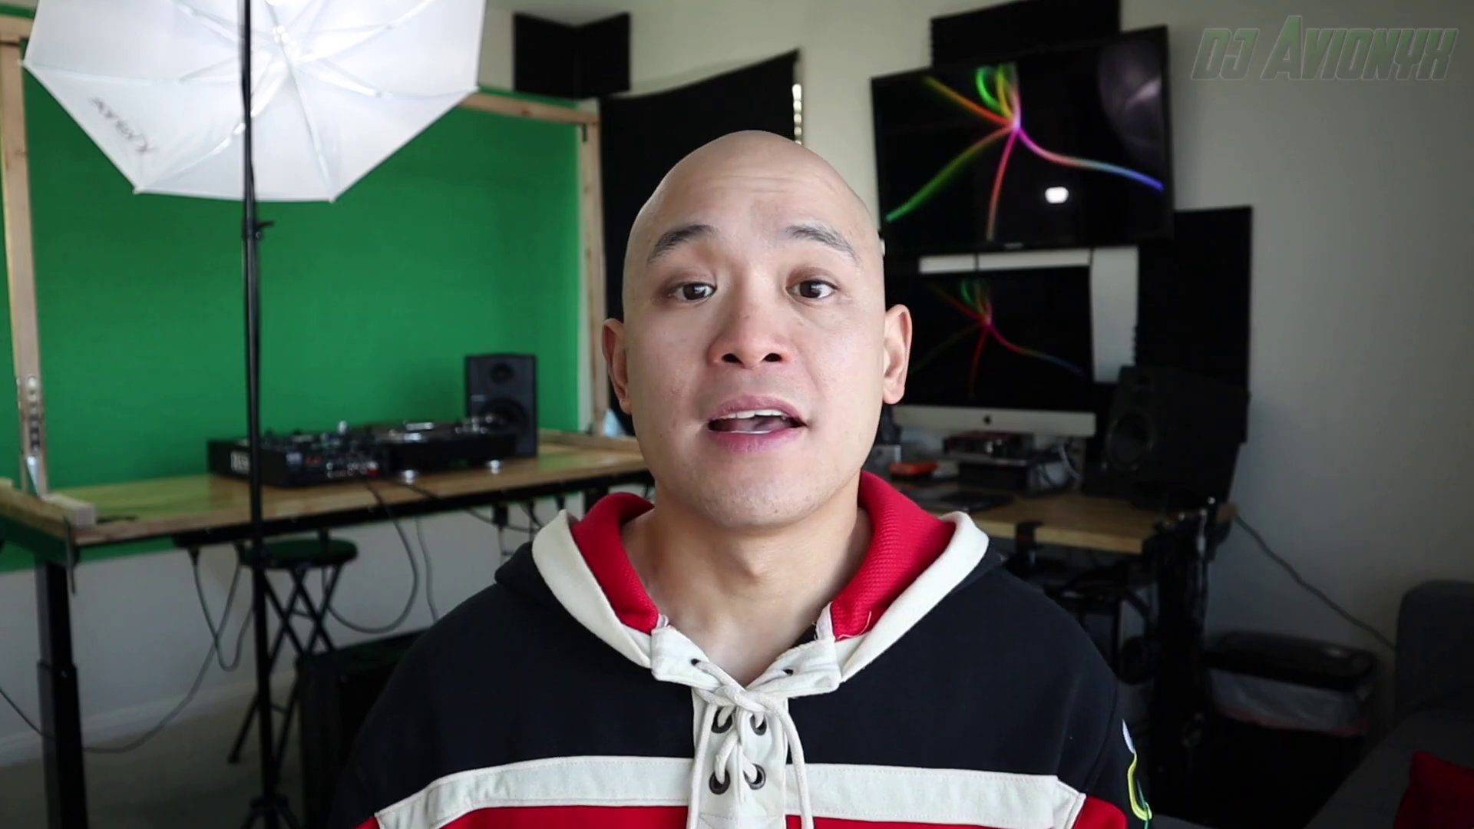